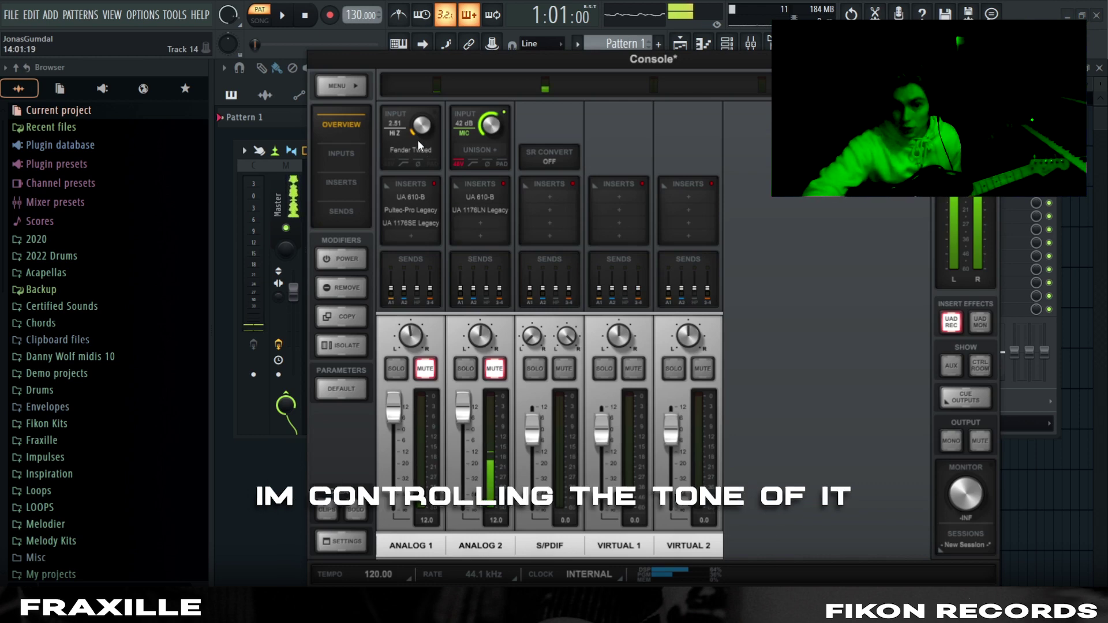
# Step: Show the Fender Tweed amp, UA 610-B preamp and Pultec-Pro equalizer loaded on the ANALOG 1 channel
pyautogui.click(413, 149)
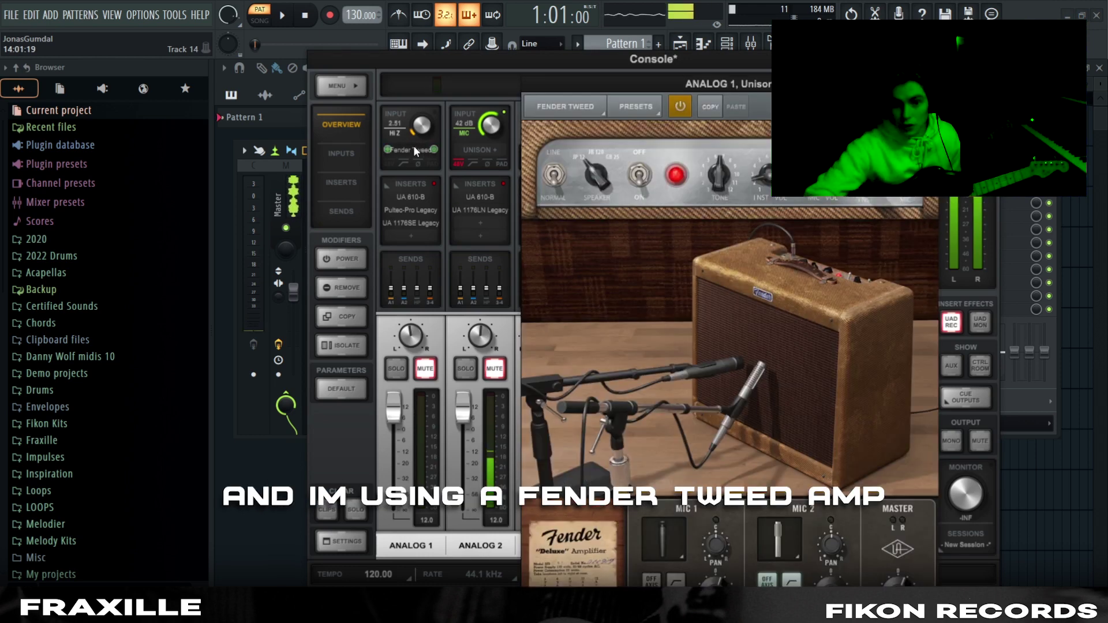
pyautogui.click(401, 198)
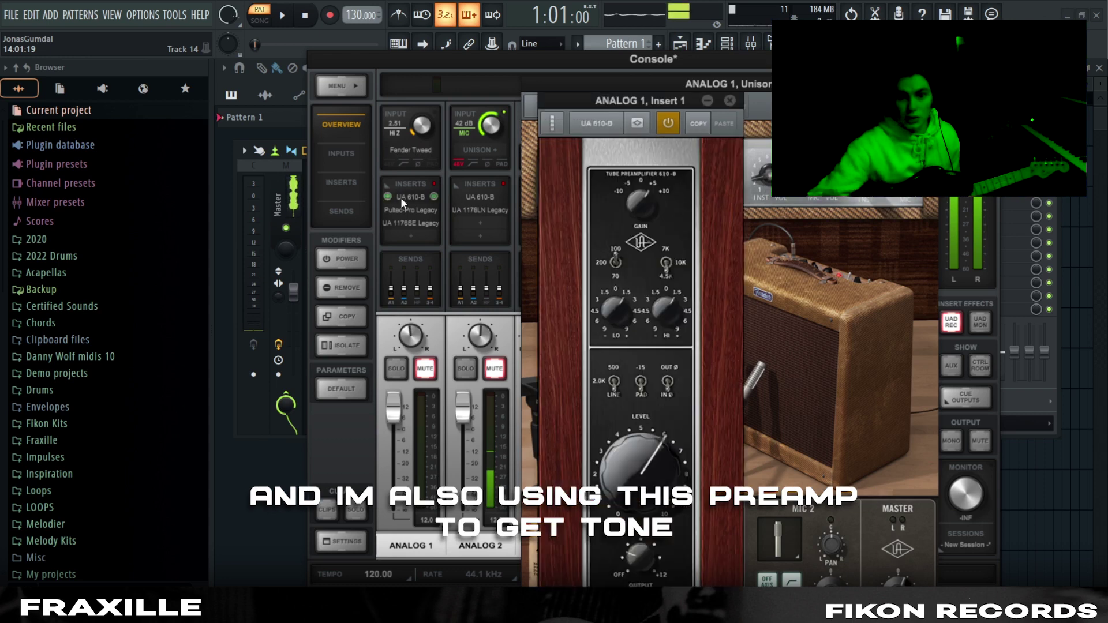
pyautogui.click(407, 211)
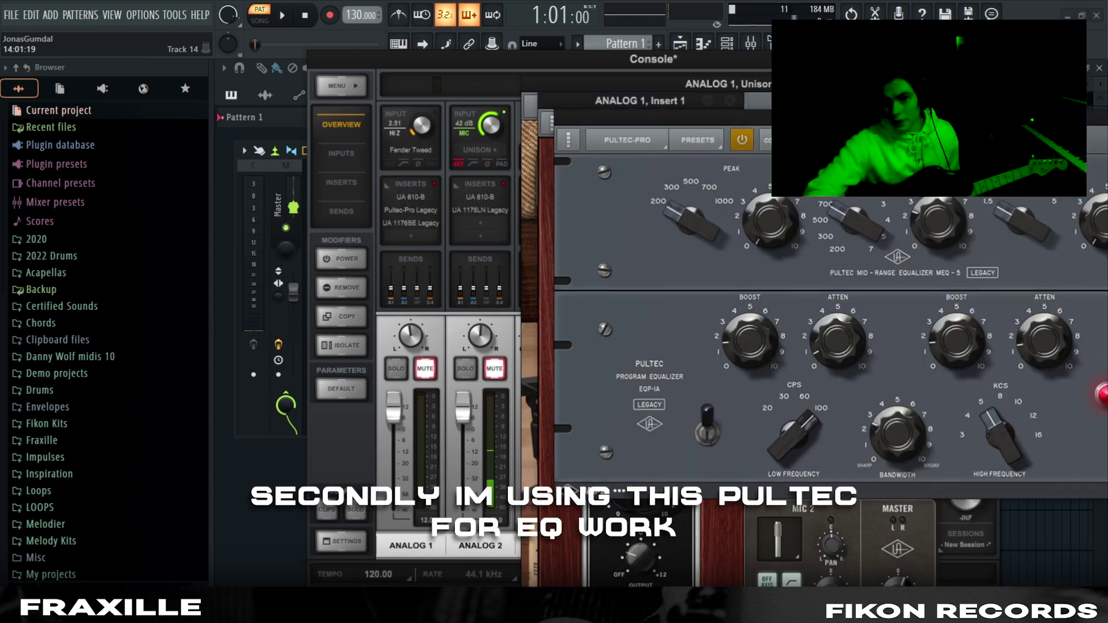
pyautogui.moveTo(953, 116); pyautogui.dragTo(769, 120)
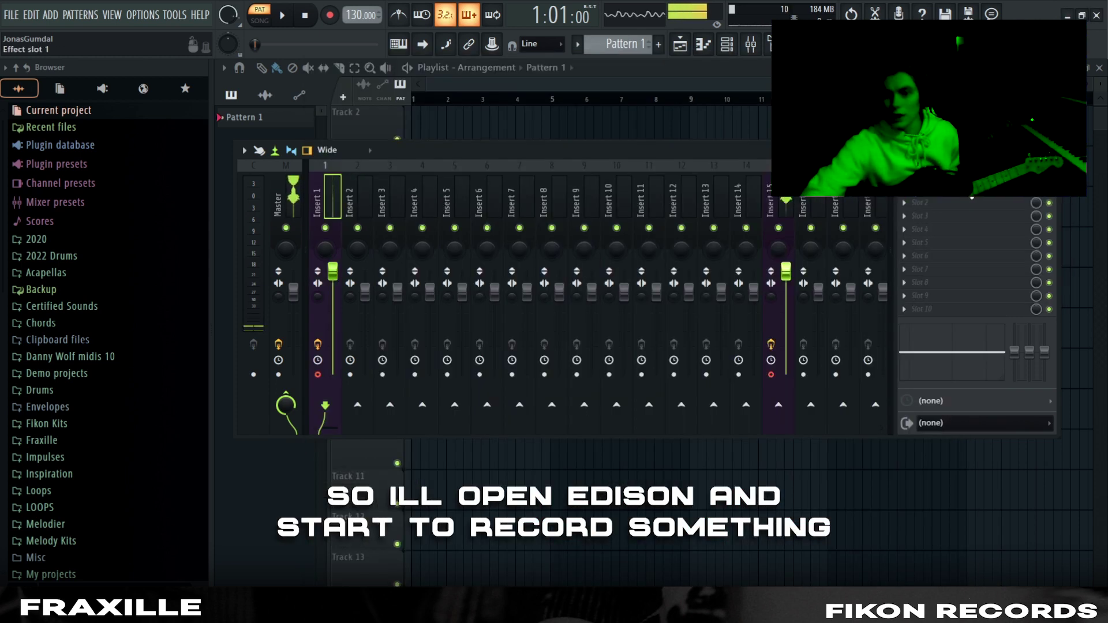
# Step: Open Edison on mixer Insert 1 and start recording the guitar input
pyautogui.hotkey('ctrl', 'e')
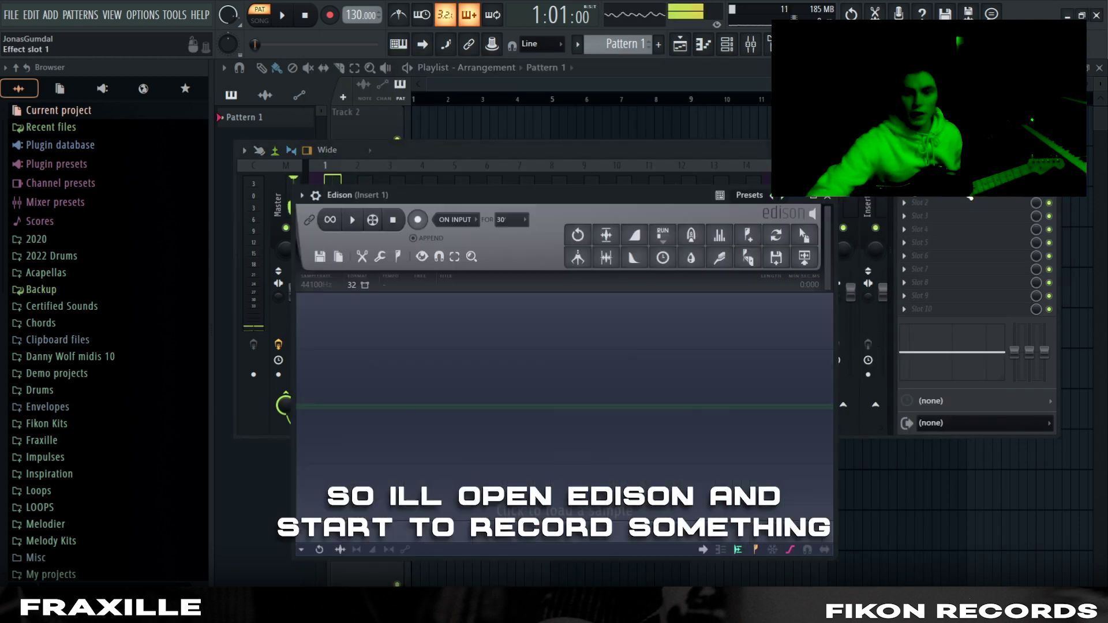
pyautogui.click(418, 220)
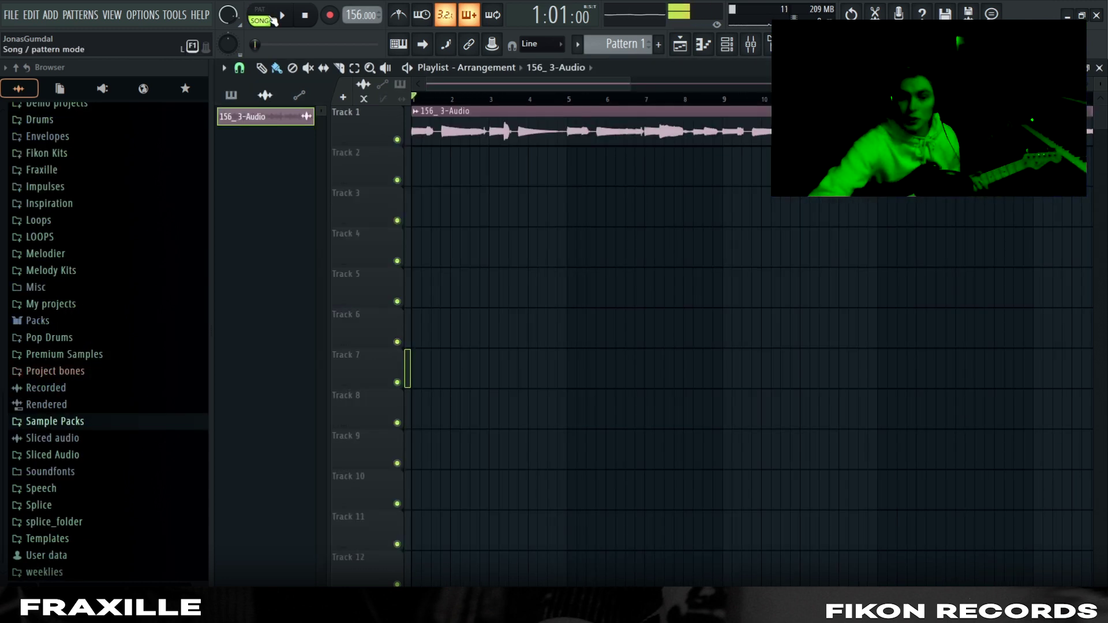
# Step: Play the recorded 156_ 3-Audio clip in song mode, stopping after about seven bars
pyautogui.click(293, 15)
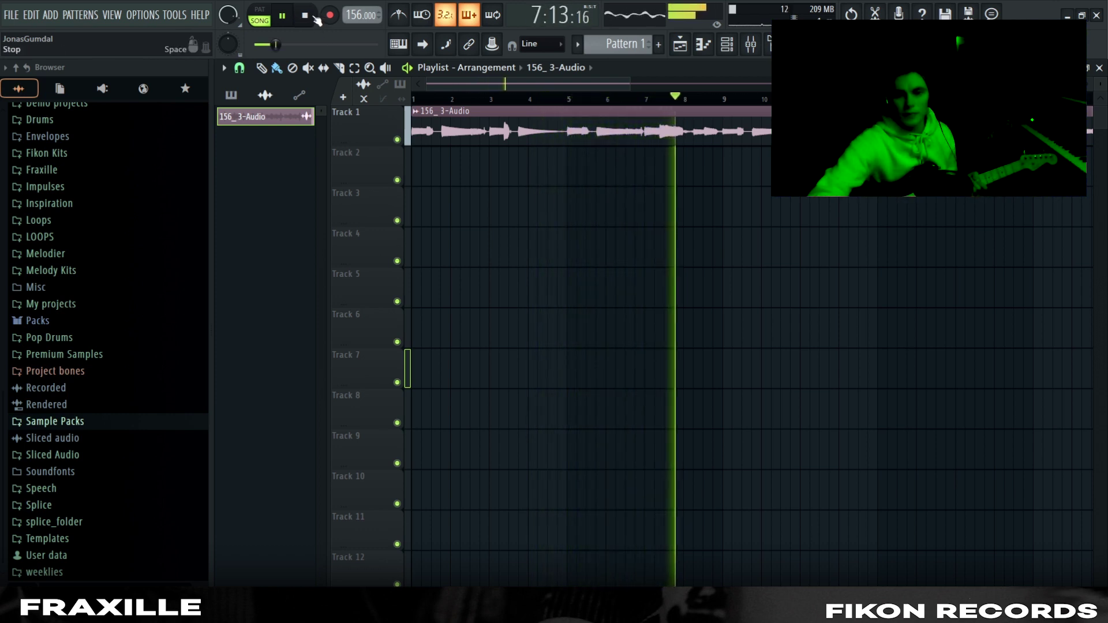
pyautogui.click(315, 18)
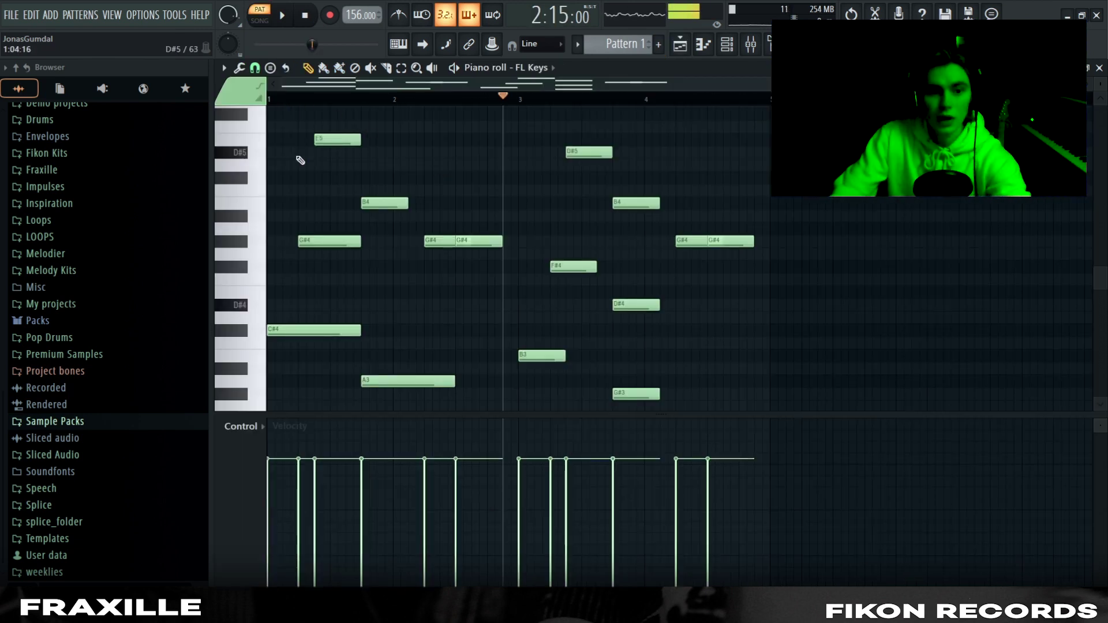
# Step: Highlight the opening C#4, G#4 and E5 chord notes in the FL Keys piano roll
pyautogui.scroll(-1, 307, 167)
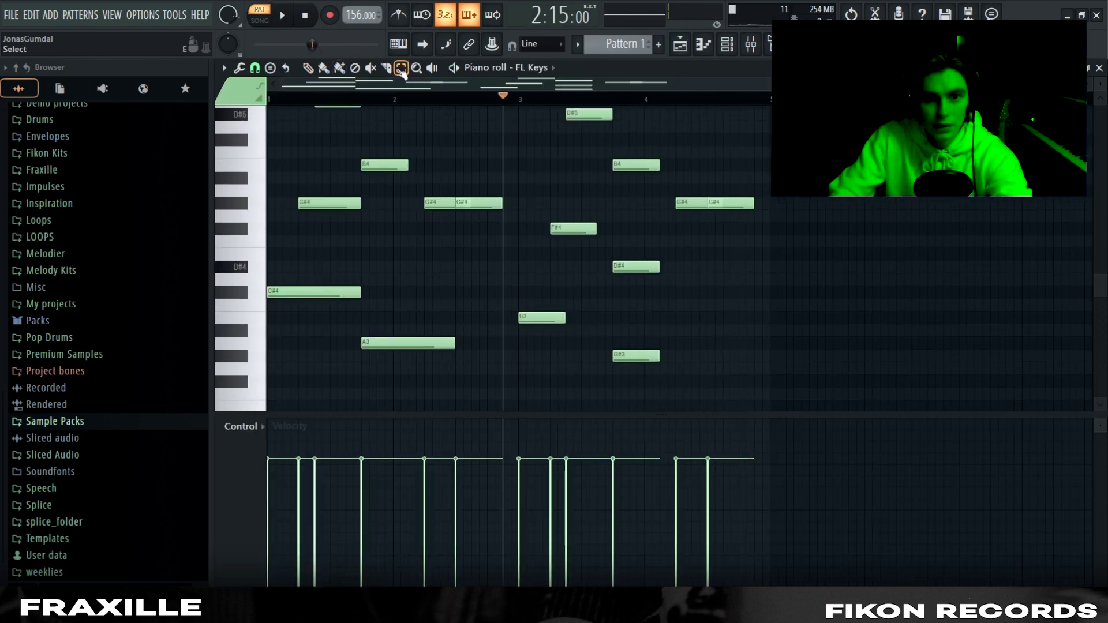
pyautogui.moveTo(289, 309); pyautogui.dragTo(324, 101)
pyautogui.click(261, 16)
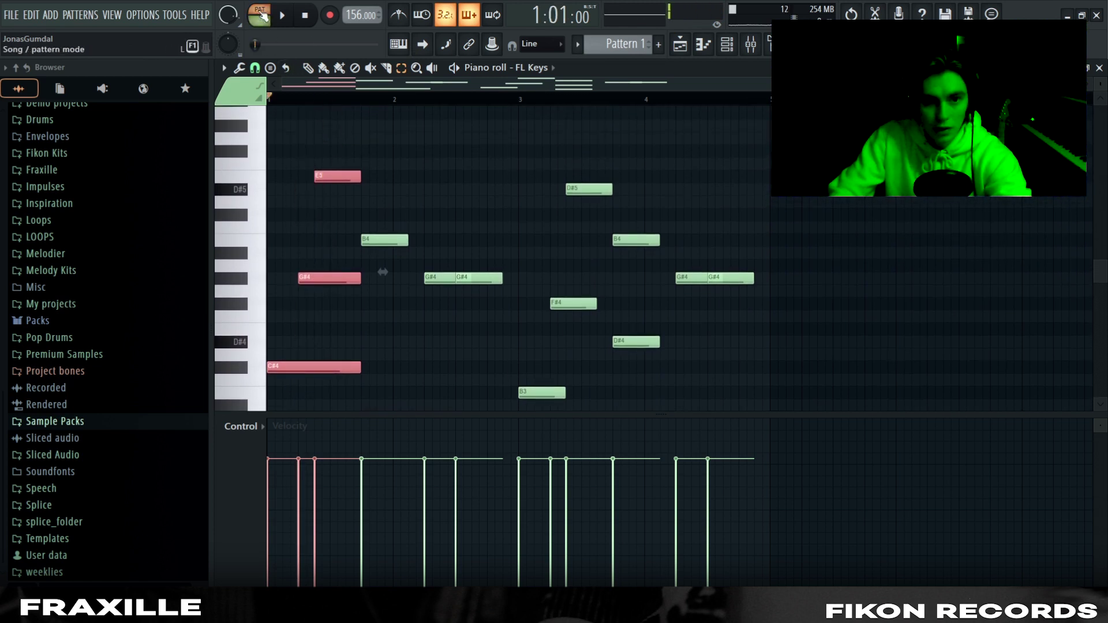
# Step: Highlight the two G#4 notes in bar 2 and play the pattern briefly from the start
pyautogui.scroll(-2, 402, 181)
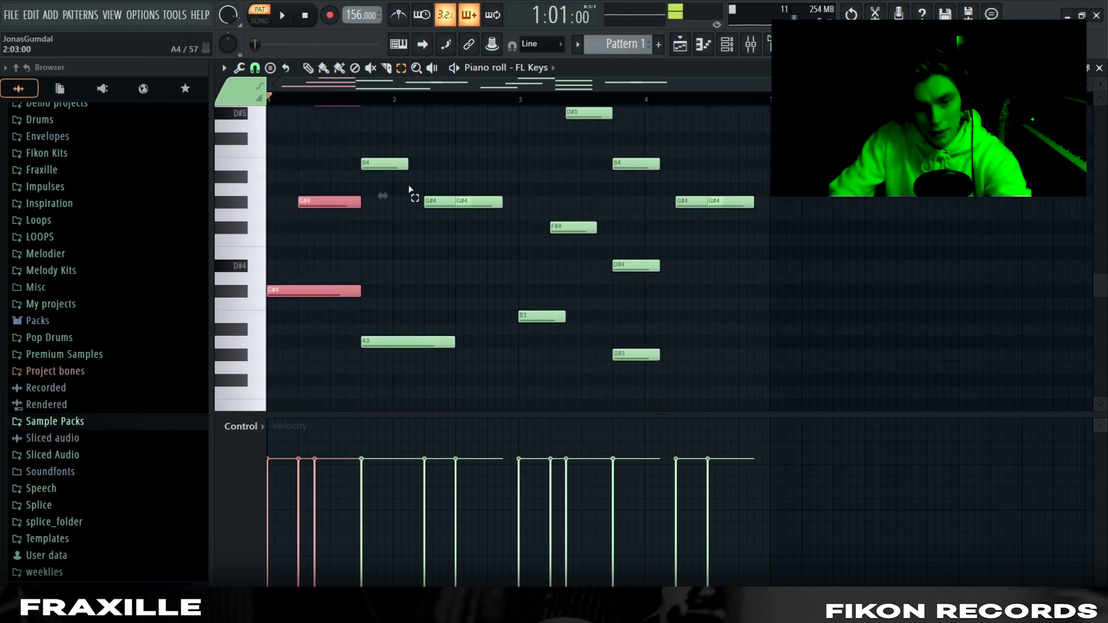
pyautogui.moveTo(383, 196); pyautogui.dragTo(507, 240)
pyautogui.scroll(1, 506, 239)
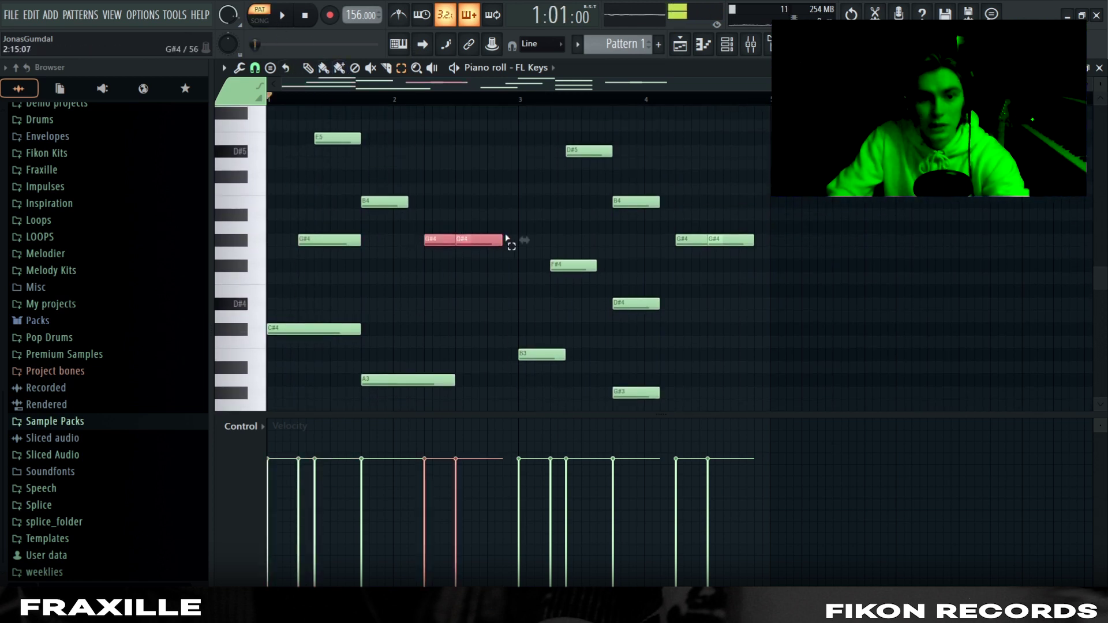
pyautogui.press('space')
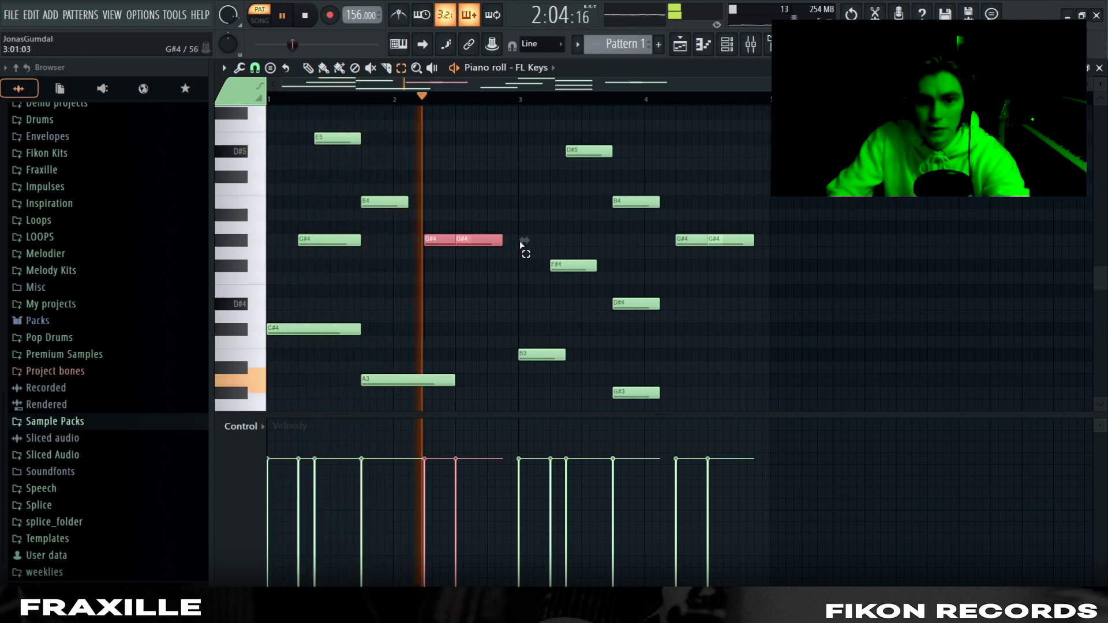
pyautogui.press('space')
# Step: Highlight the B3 and F#4 notes in bar 3, followed by the stacked G#3, D#4 and B4 chord
pyautogui.scroll(-1, 591, 241)
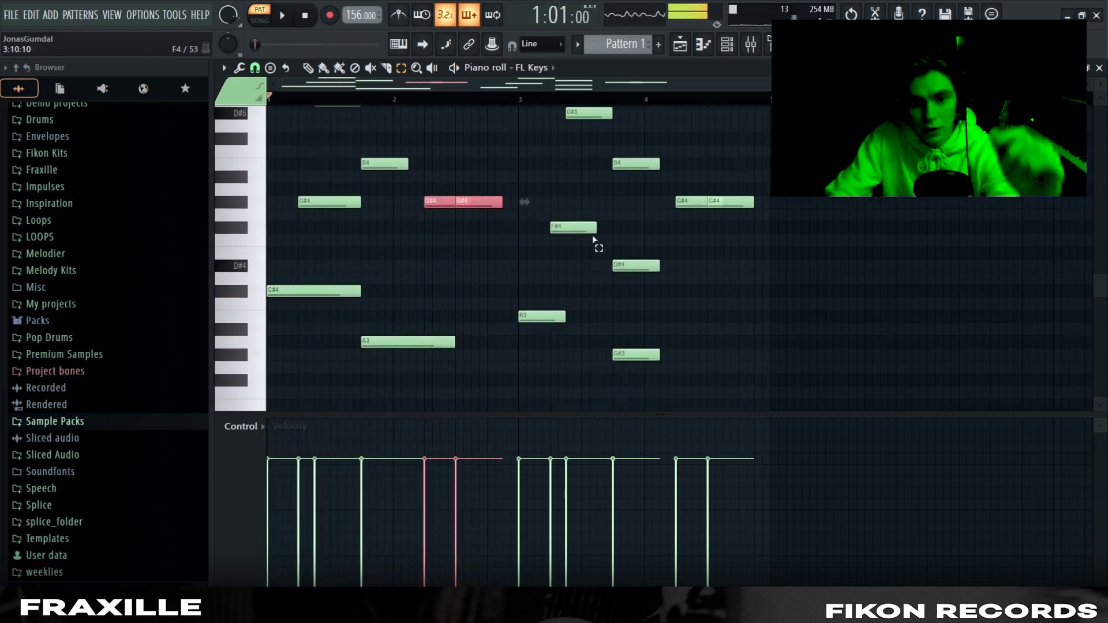
pyautogui.moveTo(536, 342); pyautogui.dragTo(592, 219)
pyautogui.scroll(1, 594, 227)
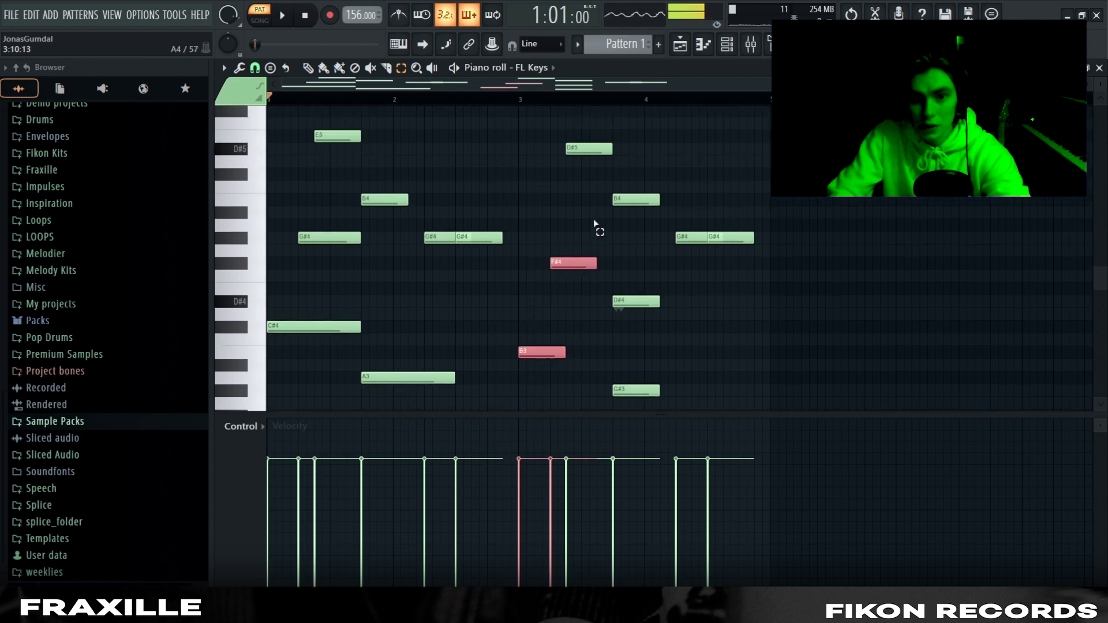
pyautogui.scroll(-2, 681, 291)
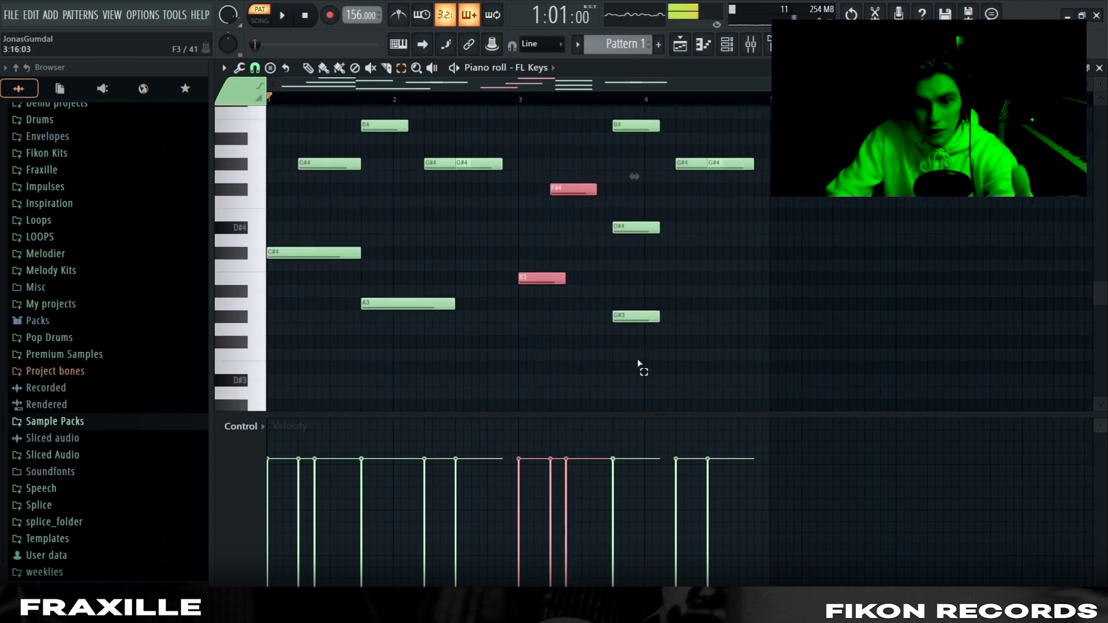
pyautogui.moveTo(639, 362); pyautogui.dragTo(642, 124)
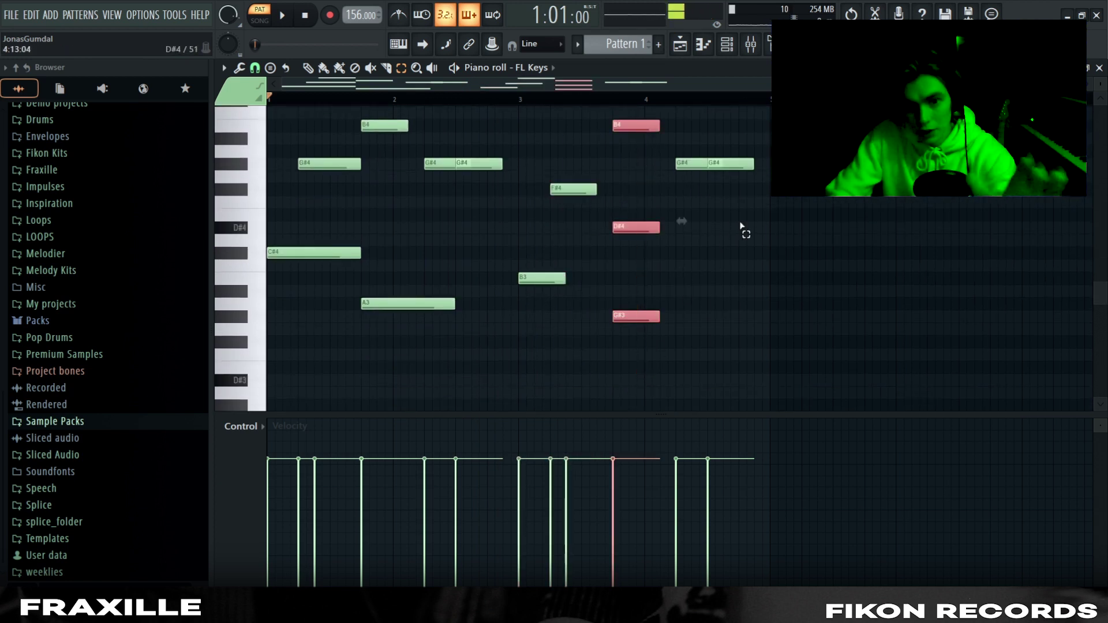
# Step: Play the whole four-bar FL Keys pattern and stop it near the end of bar 4
pyautogui.click(280, 16)
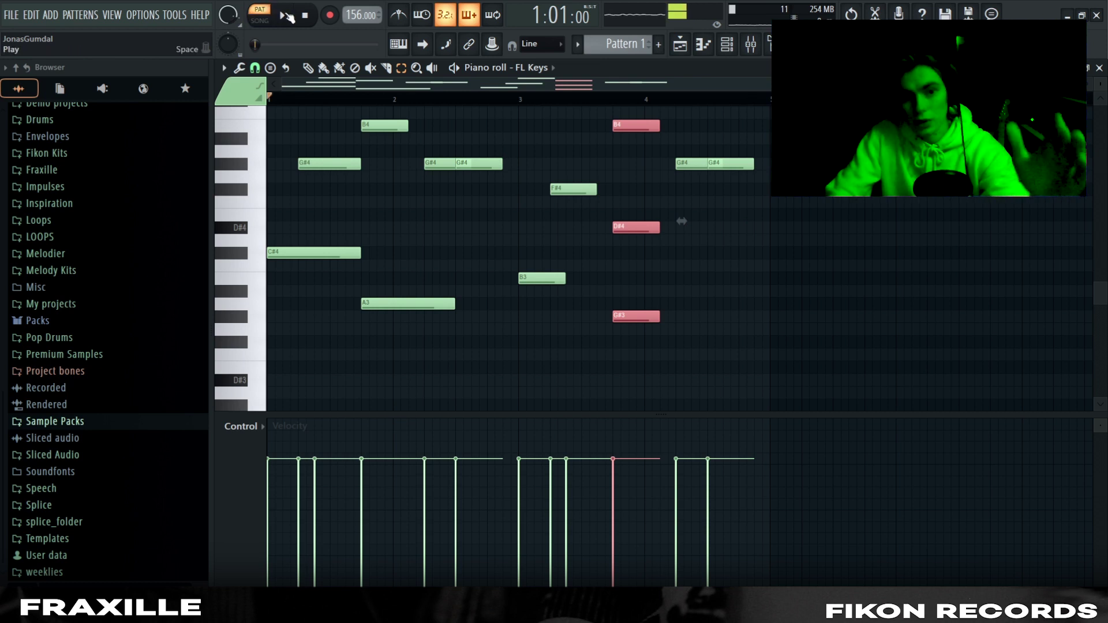
pyautogui.scroll(3, 864, 264)
pyautogui.scroll(-2, 864, 264)
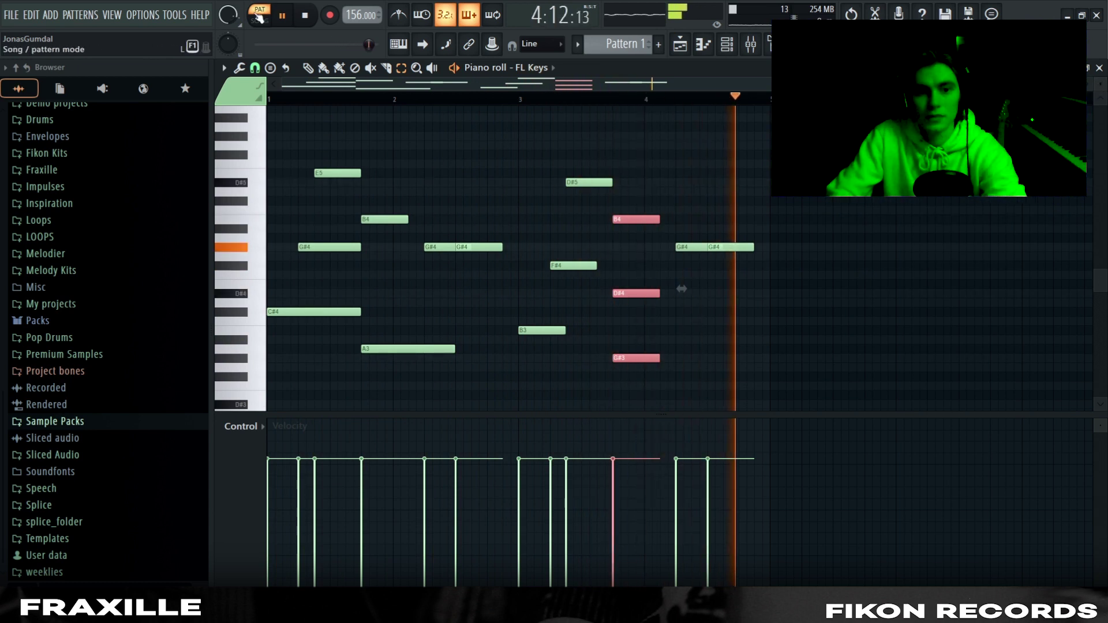
pyautogui.press('space')
# Step: Switch playback to song mode and listen to the recorded guitar clip in the playlist
pyautogui.click(259, 19)
pyautogui.press('space')
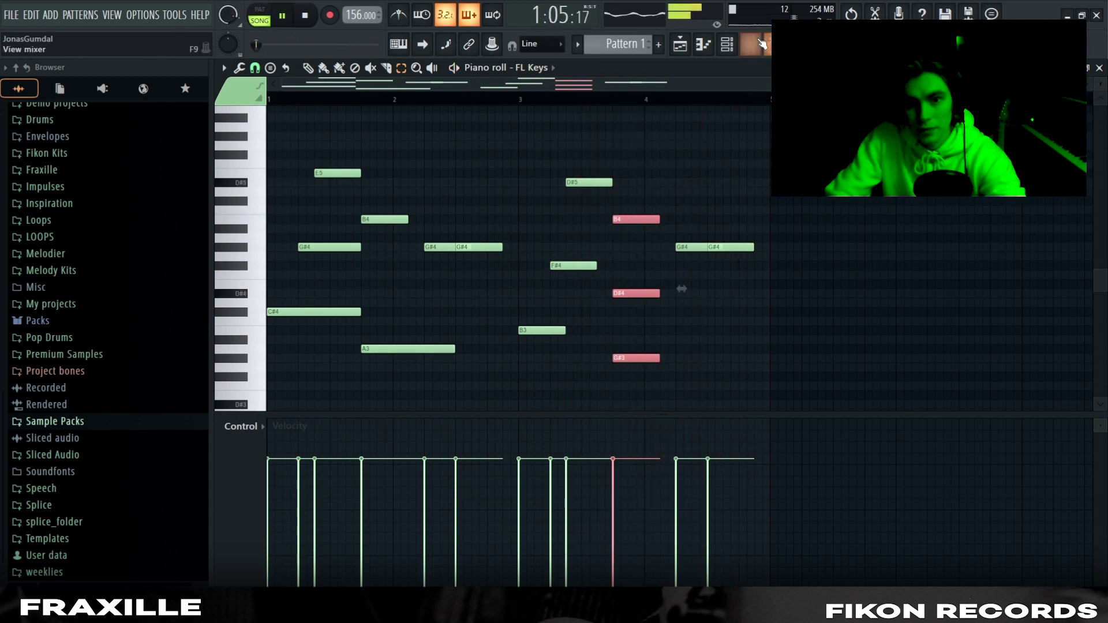
pyautogui.press('F5')
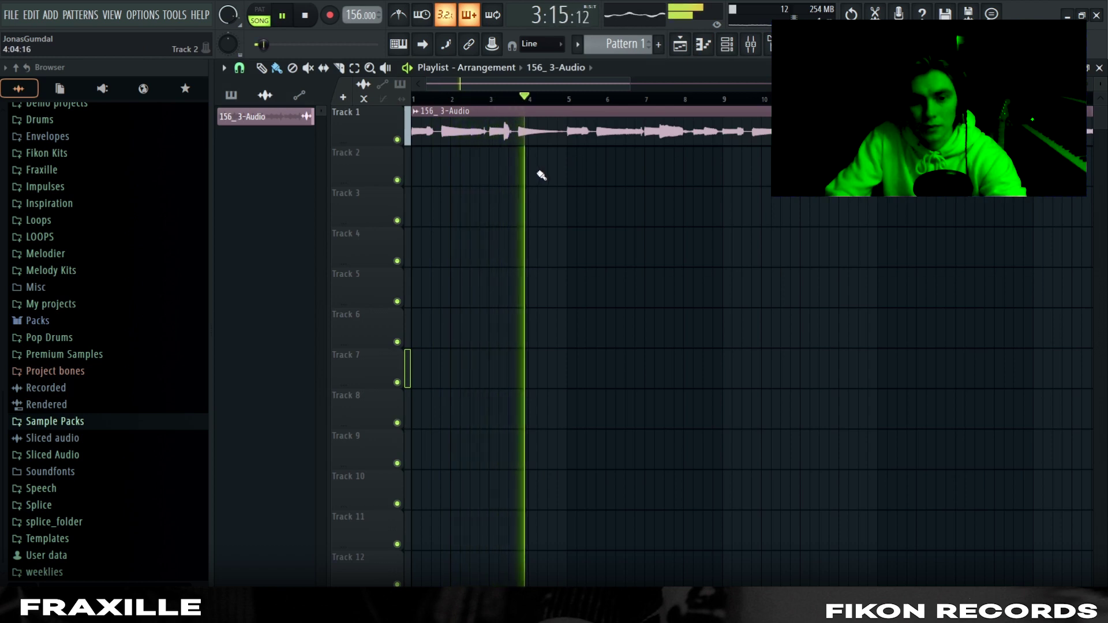
pyautogui.press('space')
pyautogui.scroll(-3, 577, 156)
pyautogui.doubleClick(664, 146)
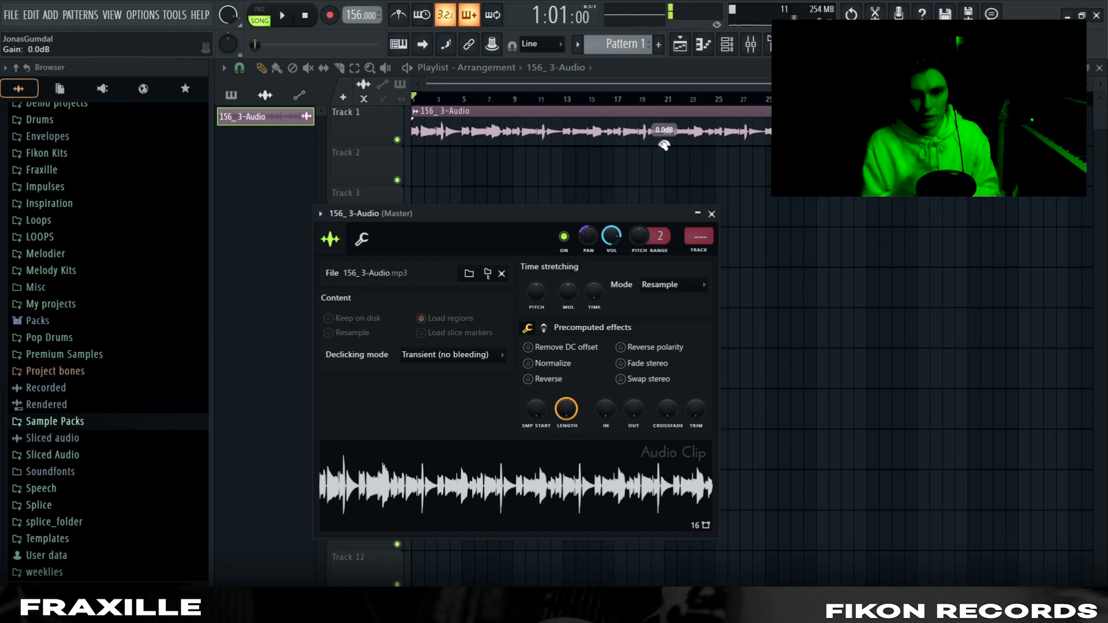
pyautogui.click(664, 144)
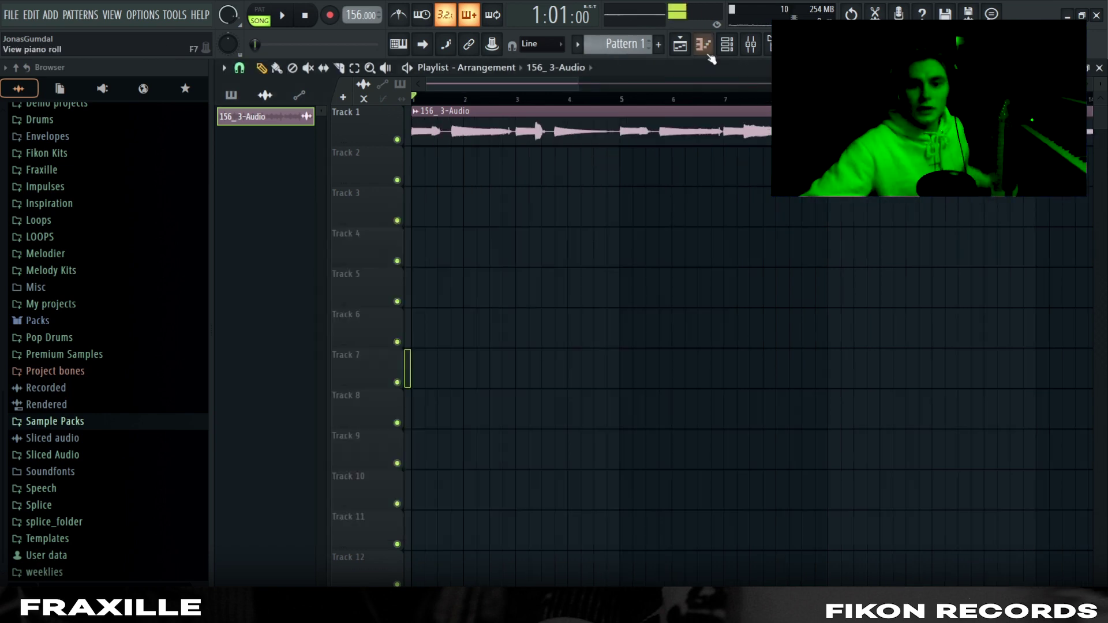
# Step: Open Edison on mixer Insert 1 and start recording a second guitar layer
pyautogui.click(751, 44)
pyautogui.click(316, 199)
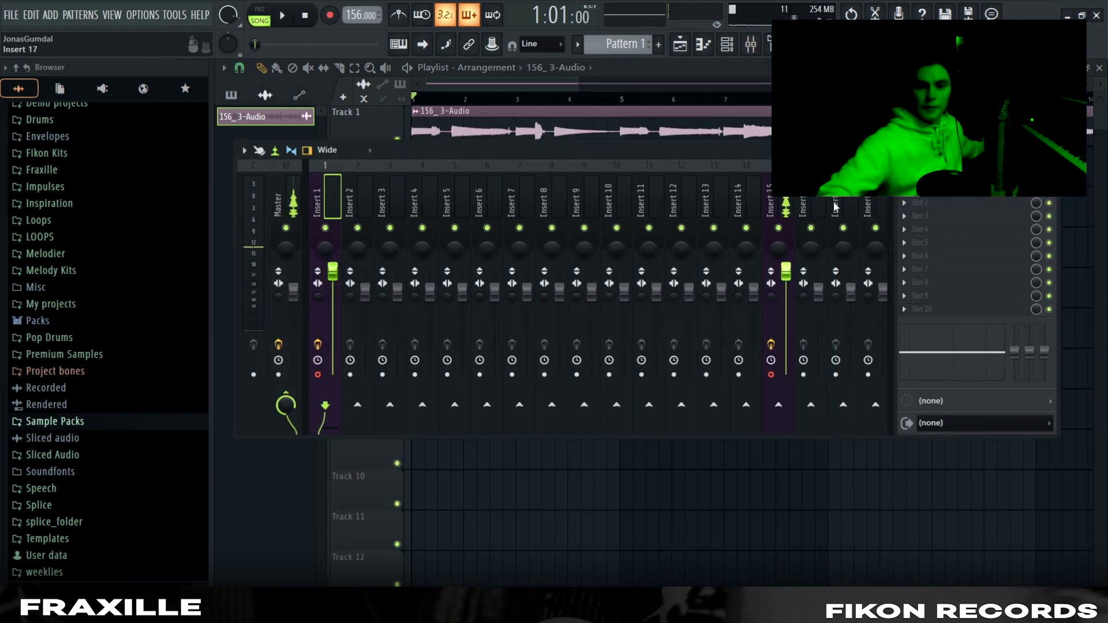
pyautogui.click(922, 199)
pyautogui.click(418, 220)
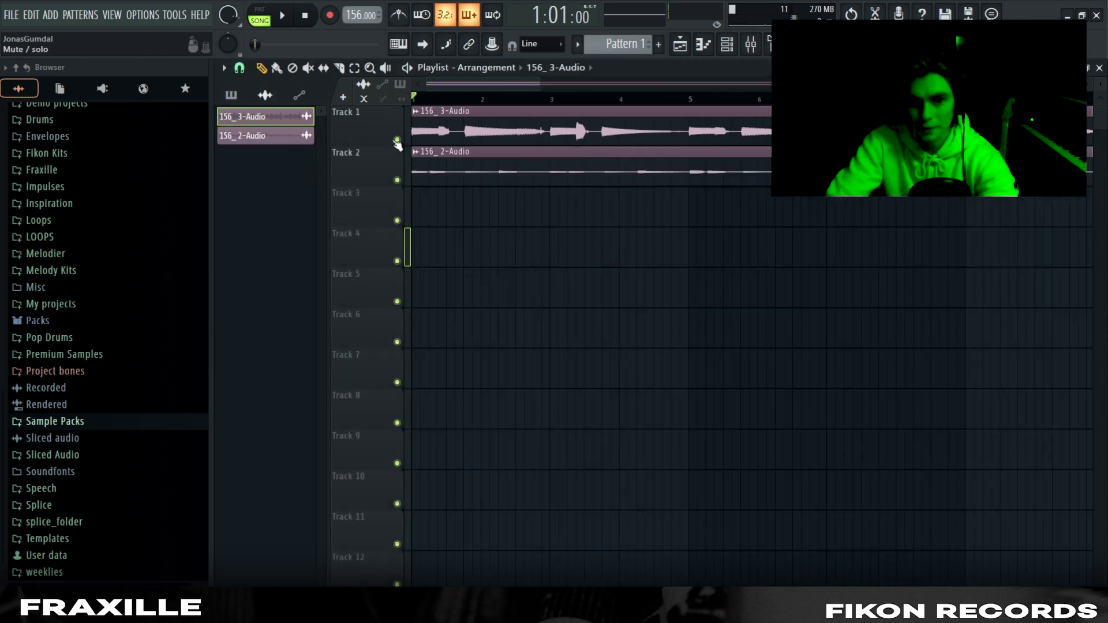
# Step: Play the 156_ 3-Audio and 156_ 2-Audio clips together and stop after about eight bars
pyautogui.press('space')
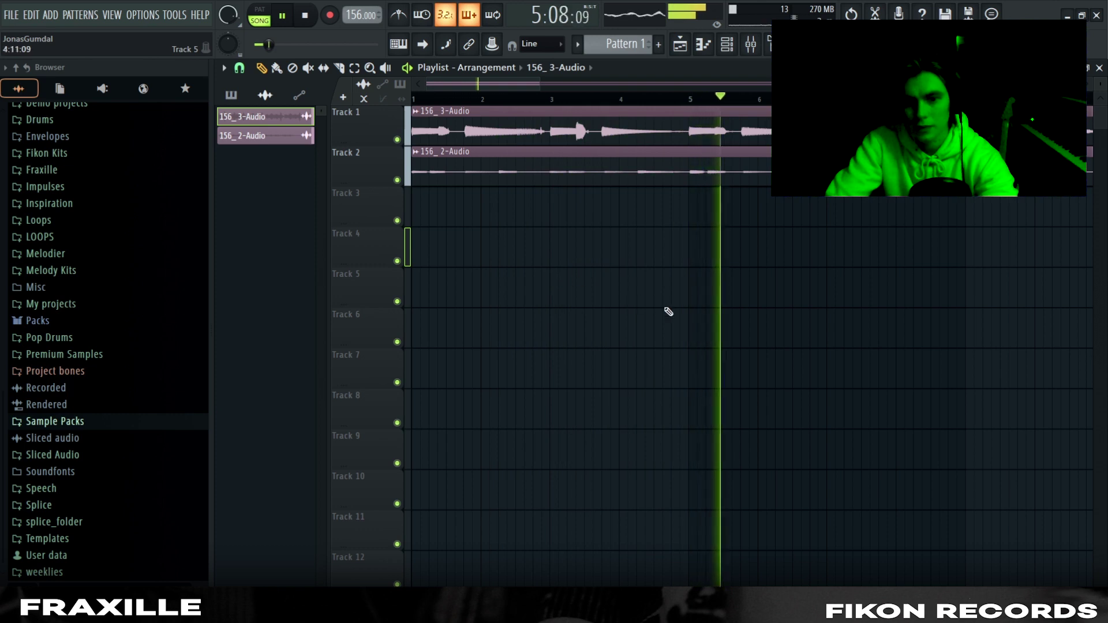
pyautogui.scroll(-2, 666, 304)
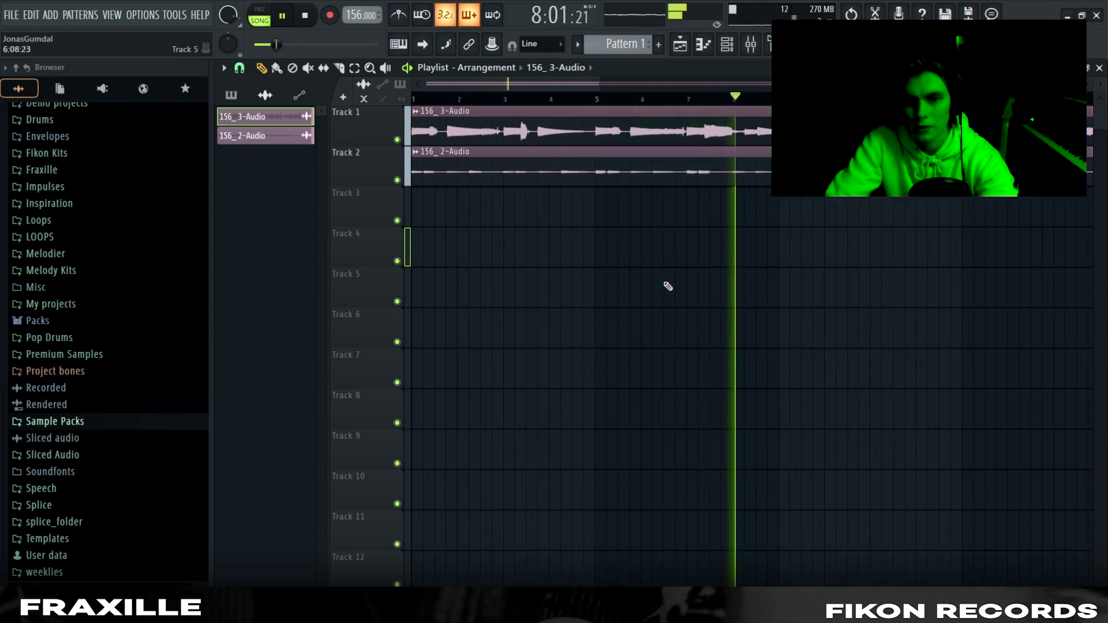
pyautogui.press('space')
pyautogui.scroll(2, 850, 503)
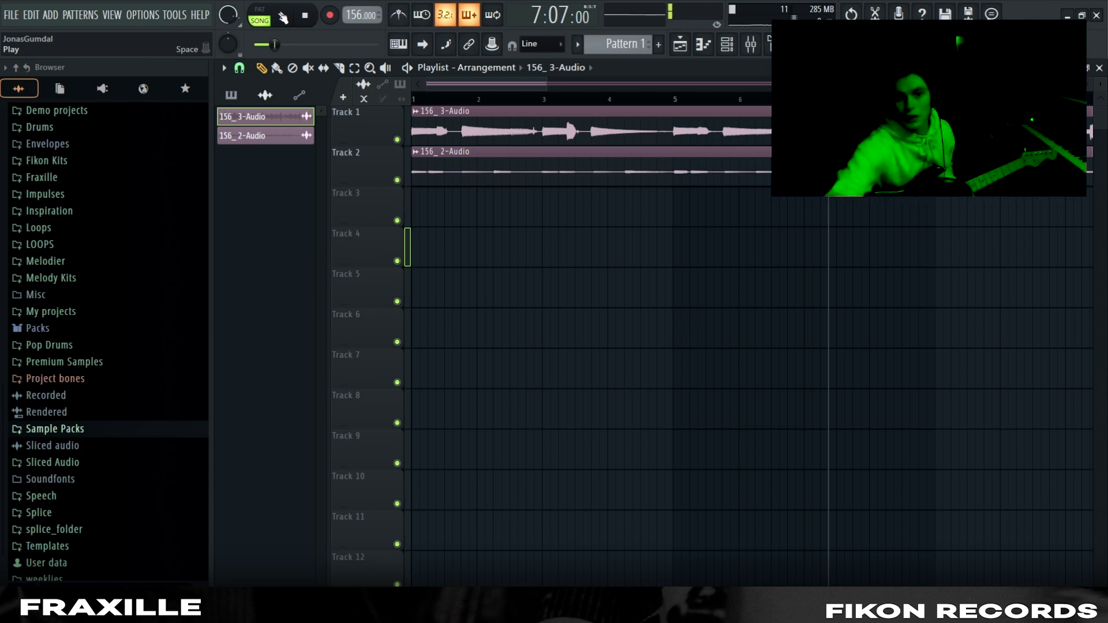
# Step: Play the layered guitar clips in the playlist several times, restarting from the beginning
pyautogui.click(282, 16)
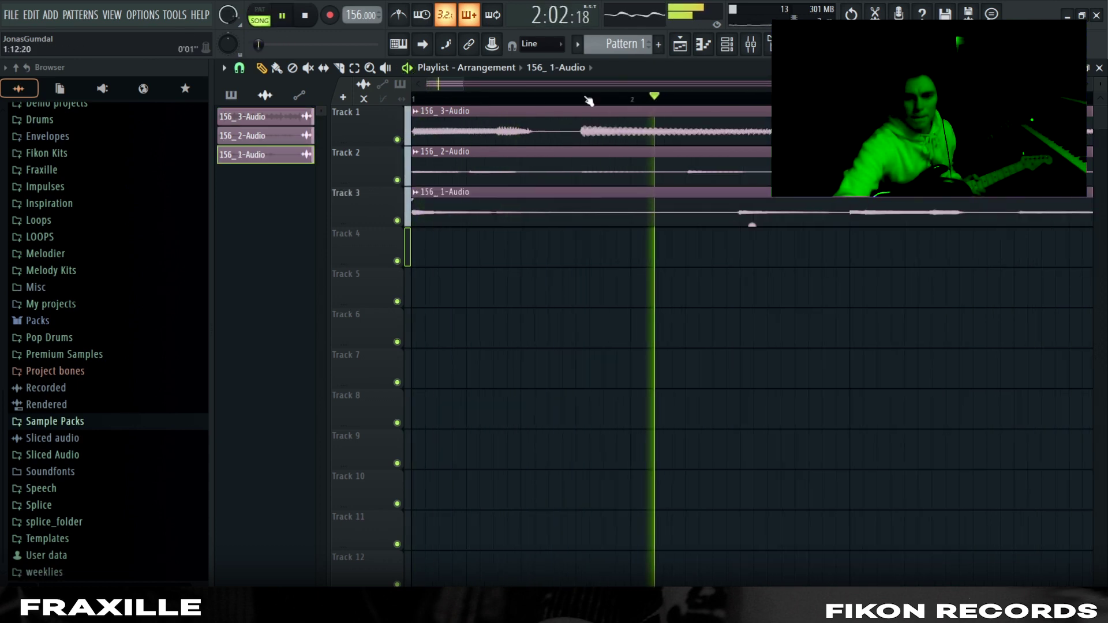
pyautogui.scroll(-3, 515, 89)
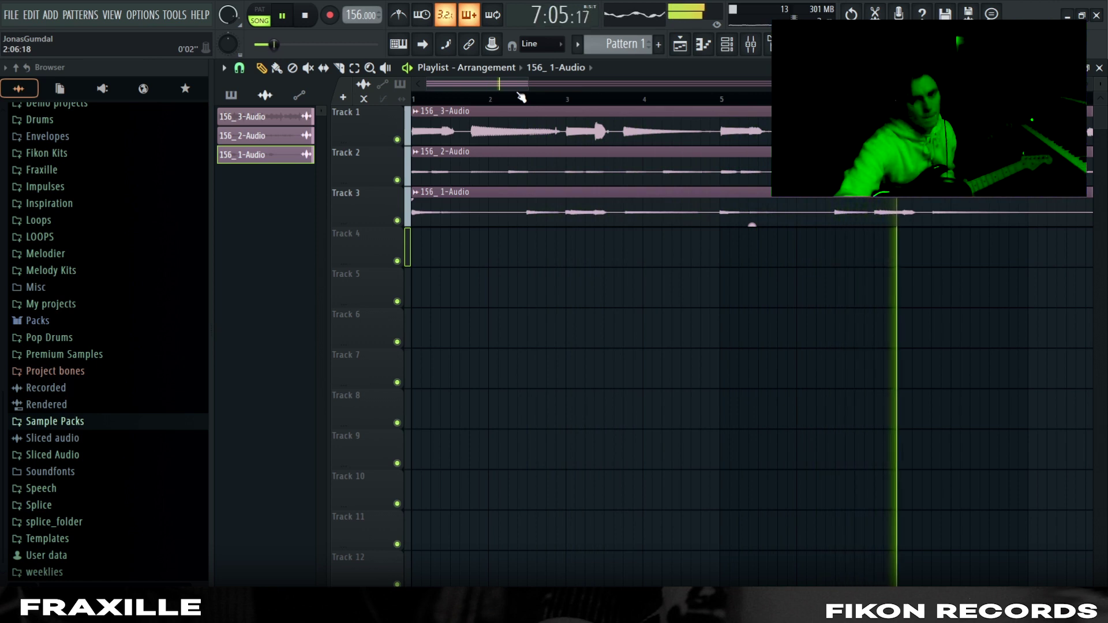
pyautogui.click(308, 17)
pyautogui.press('space')
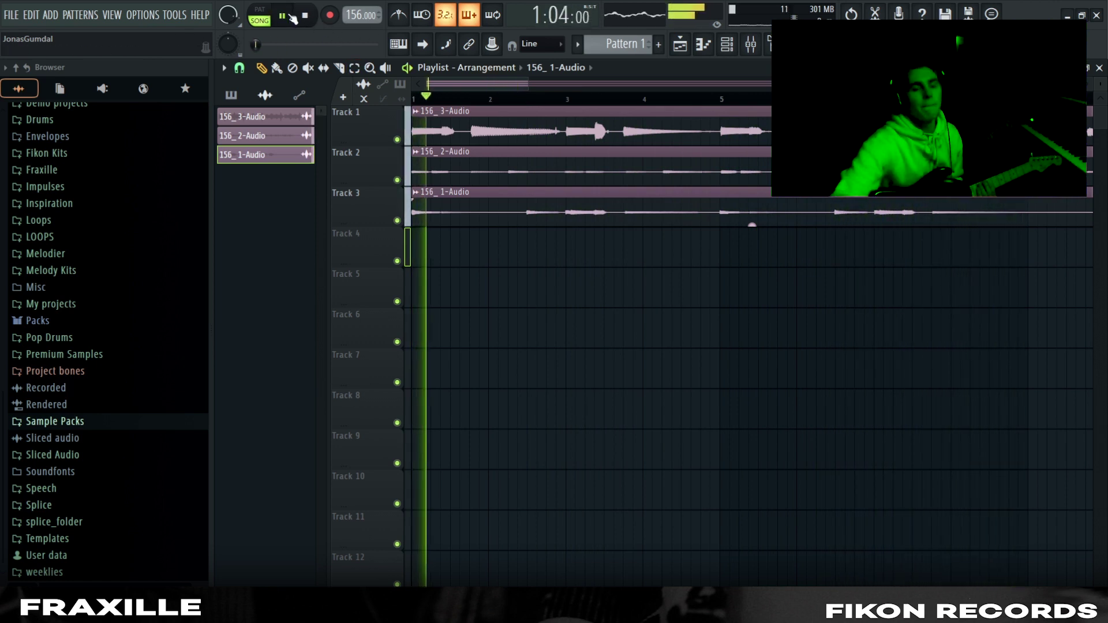
pyautogui.click(304, 18)
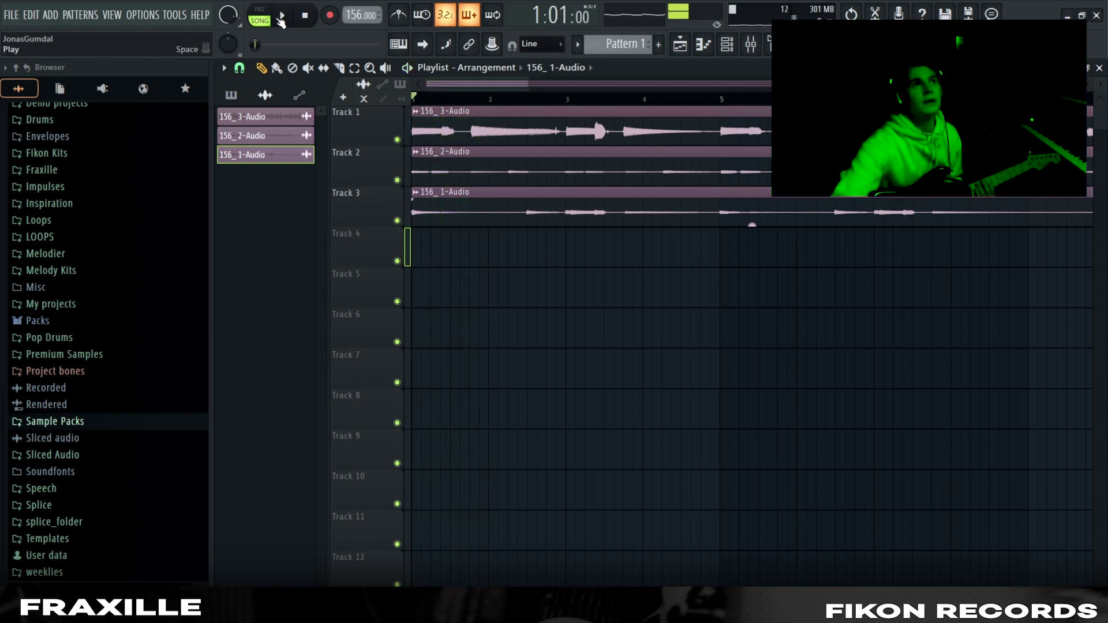
pyautogui.press('space')
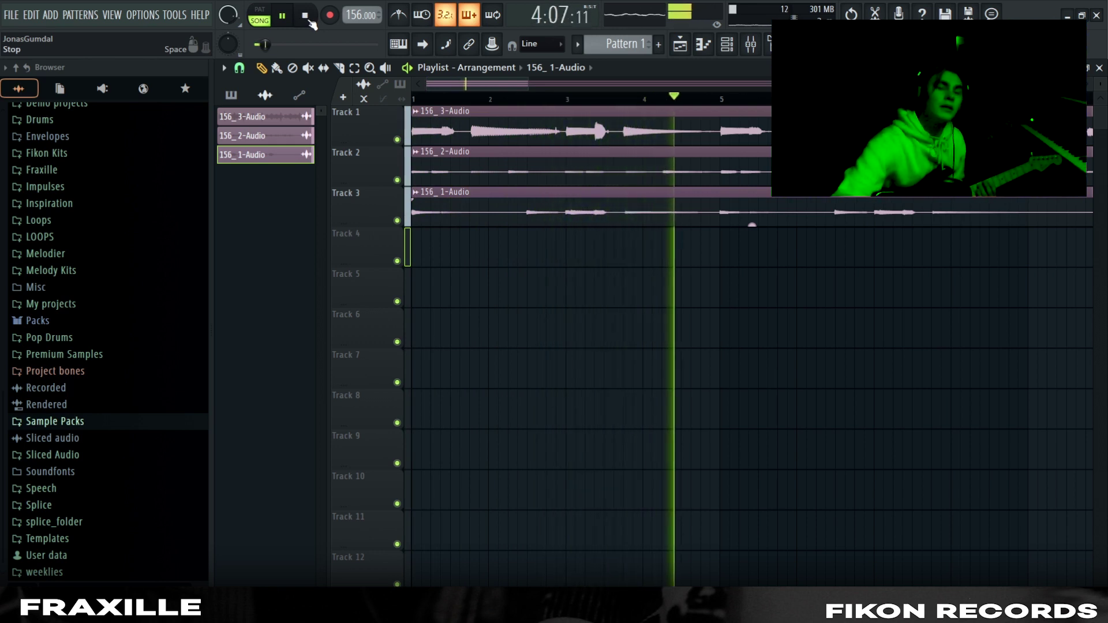
pyautogui.click(307, 19)
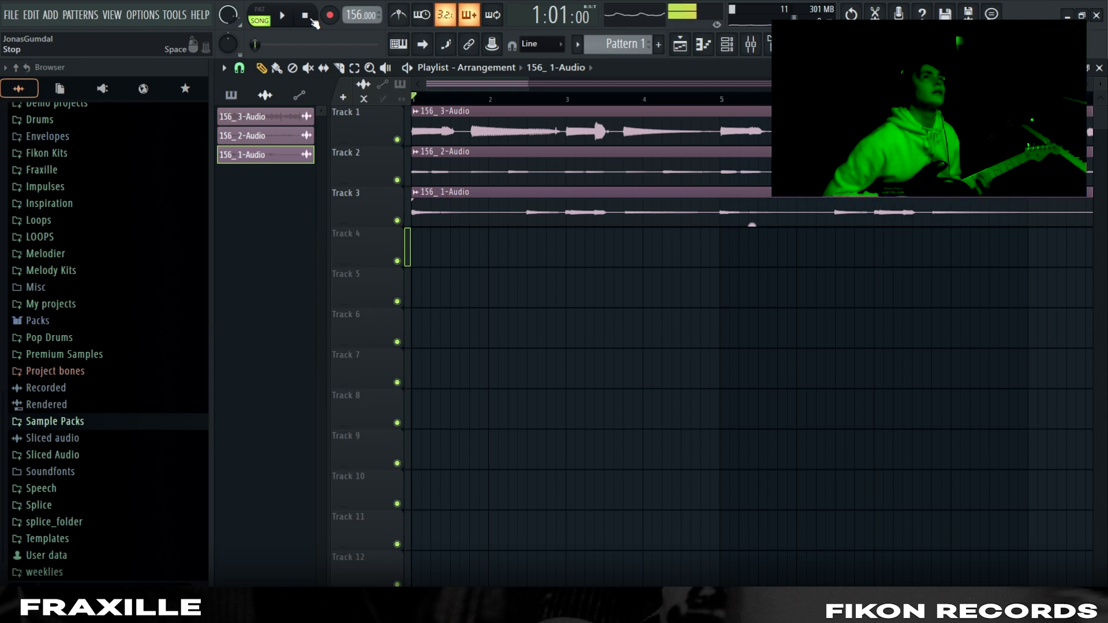
# Step: Check the mixer briefly, move playback to about bar 8, and play the three layered guitar clips
pyautogui.click(750, 44)
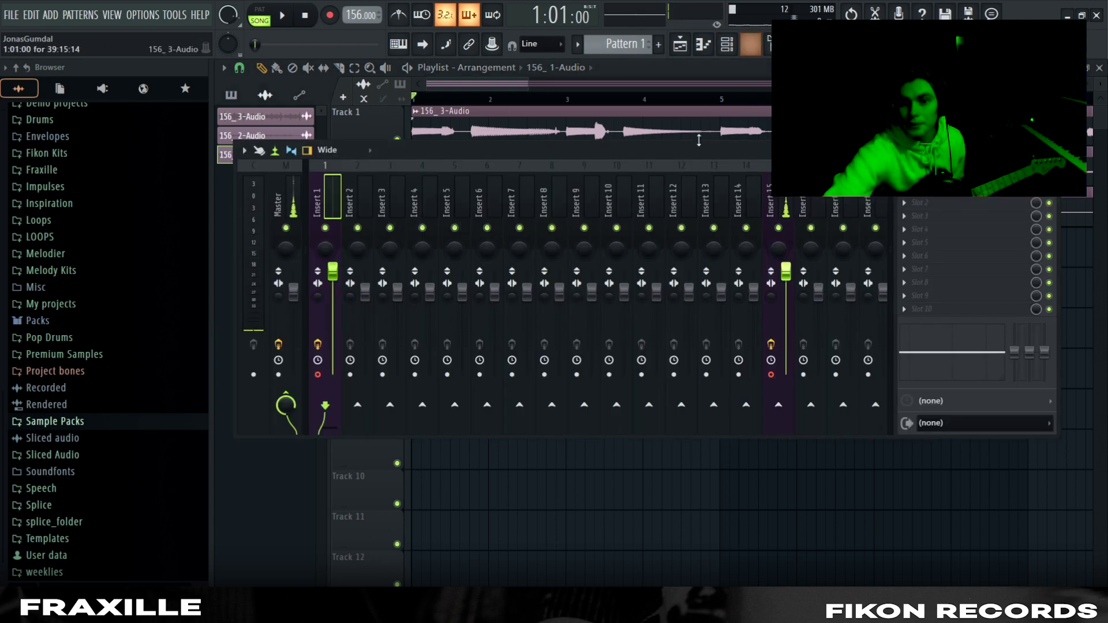
pyautogui.click(662, 489)
pyautogui.moveTo(254, 44); pyautogui.dragTo(277, 44)
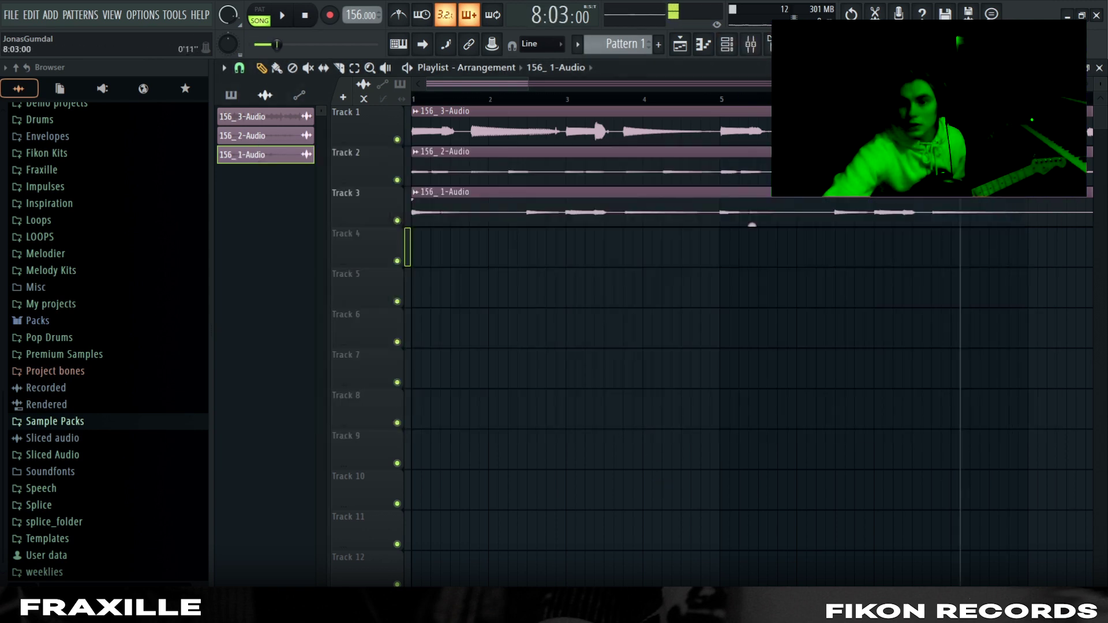
pyautogui.click(282, 18)
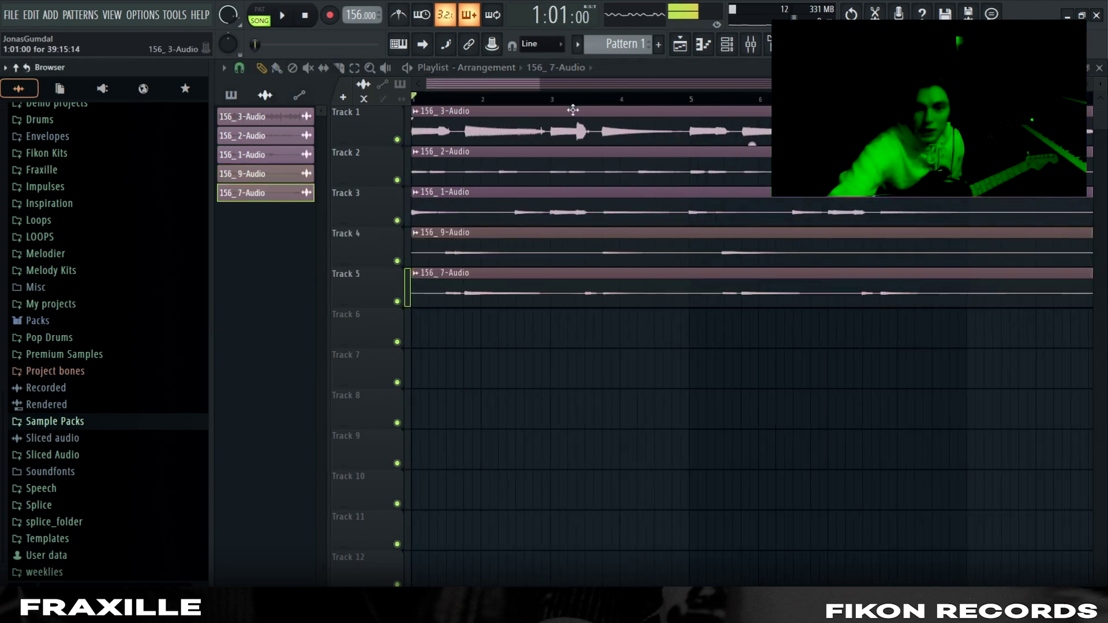
# Step: Play the five stacked clips on Tracks 1 to 5 in song mode, restarting from the beginning
pyautogui.click(264, 22)
pyautogui.press('space')
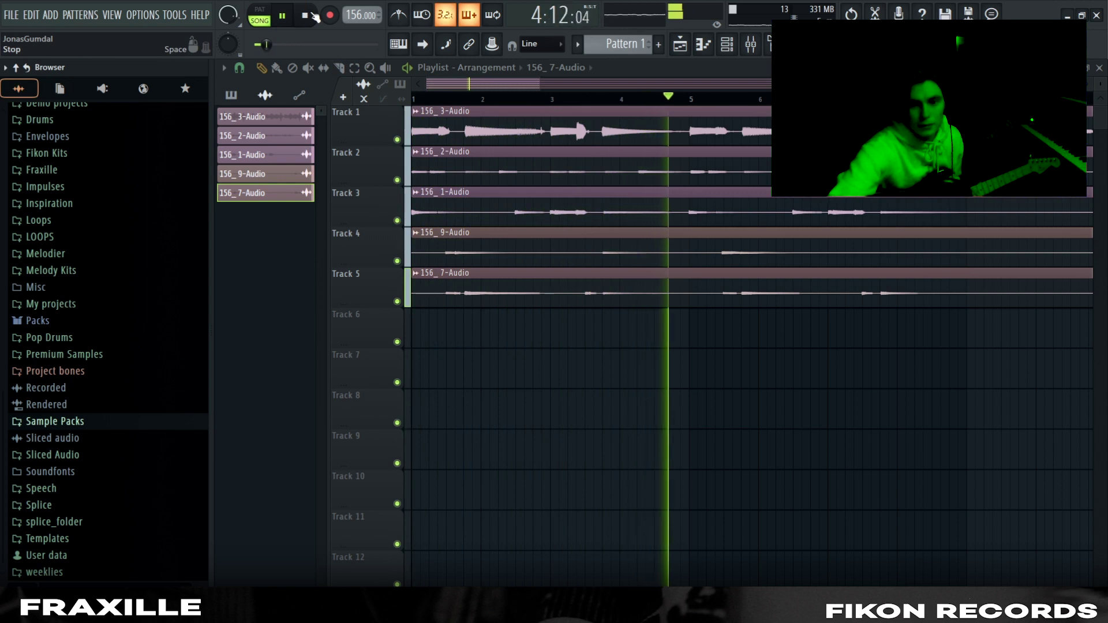
pyautogui.click(305, 16)
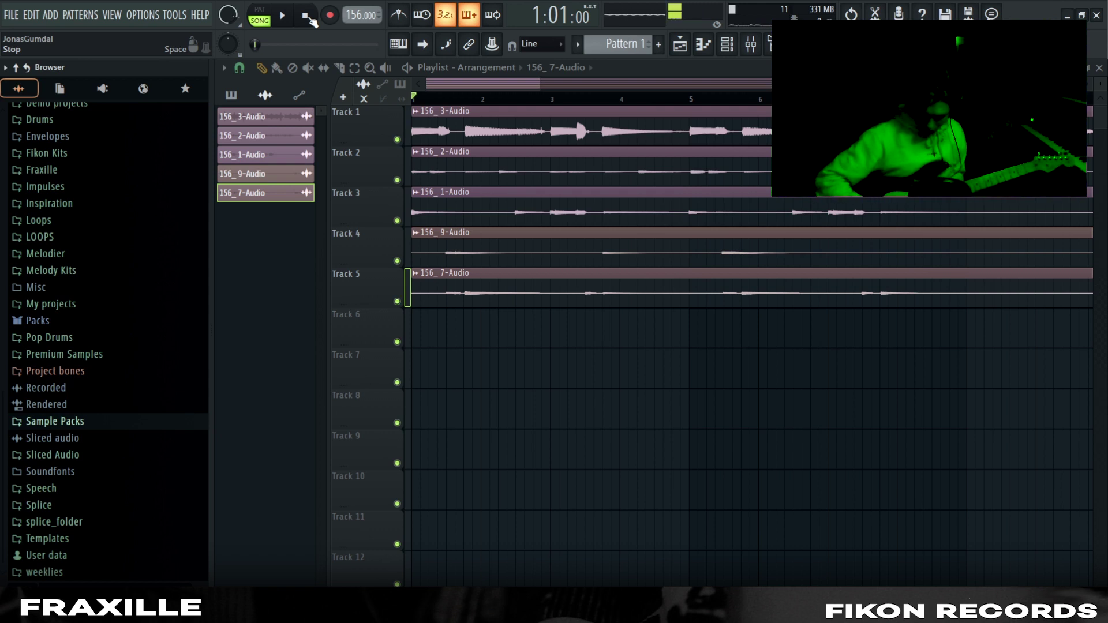
pyautogui.click(284, 17)
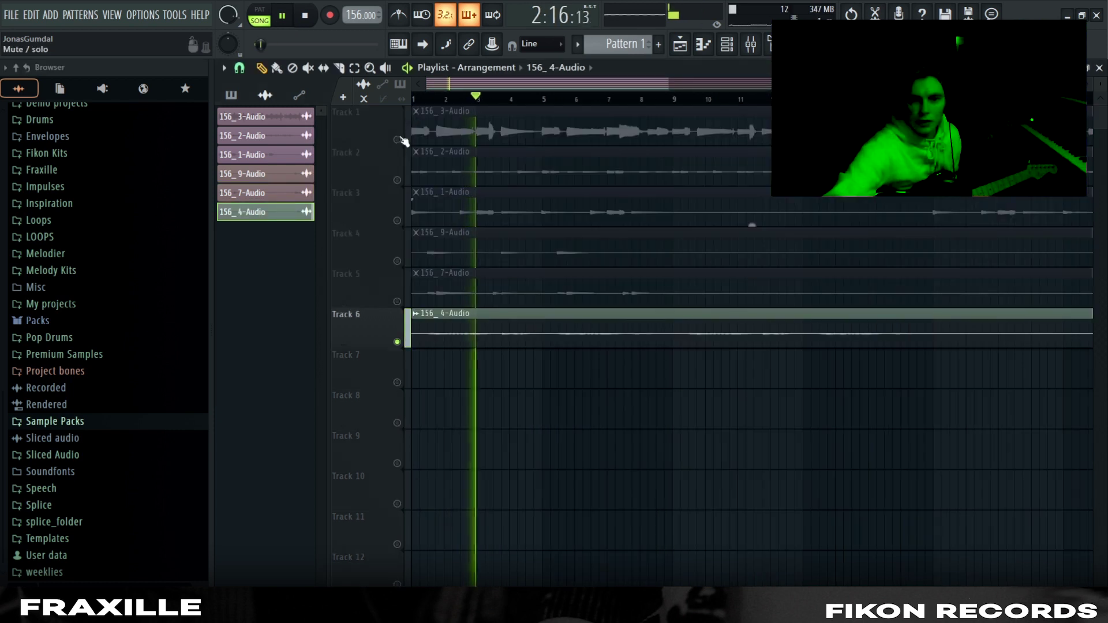
# Step: Add Track 1 to the soloed 156_ 4-Audio layer during playback, and bring all the other tracks back in
pyautogui.click(397, 140)
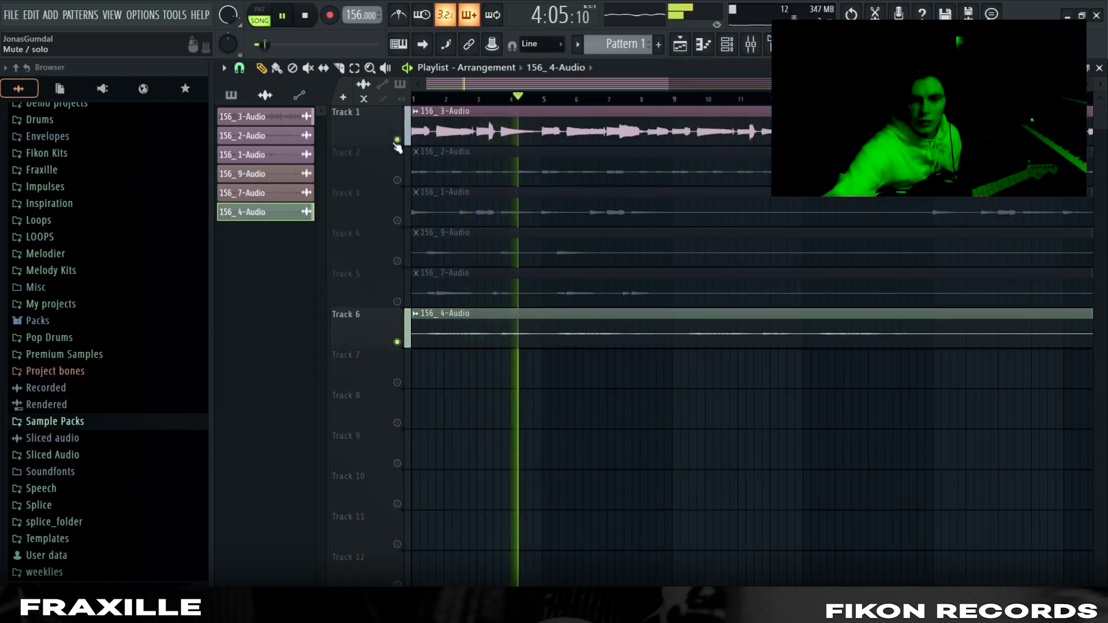
pyautogui.rightClick(397, 140)
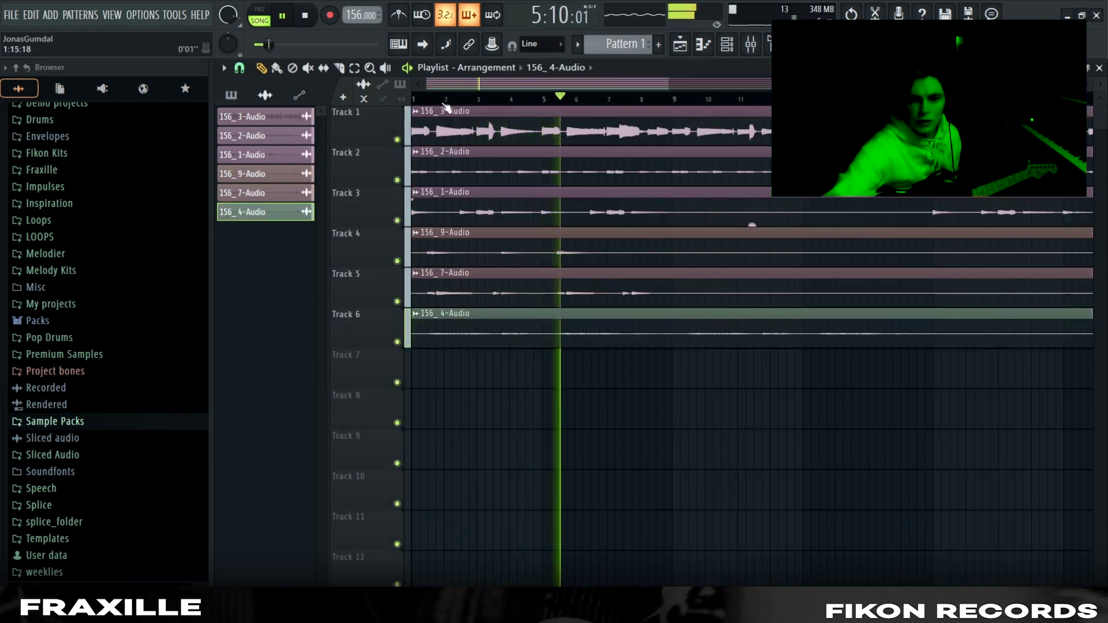
pyautogui.scroll(-3, 507, 102)
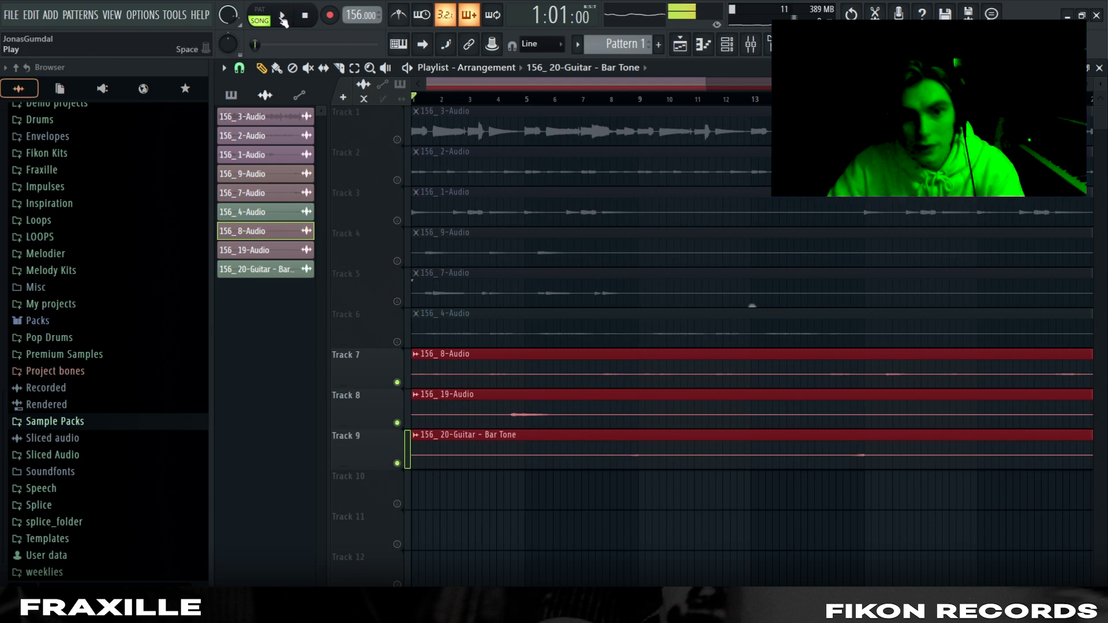
# Step: Listen to the isolated 156_ 8-Audio, 156_ 19-Audio and 156_ 20-Guitar - Bar Tone clips, and stop playback
pyautogui.click(283, 19)
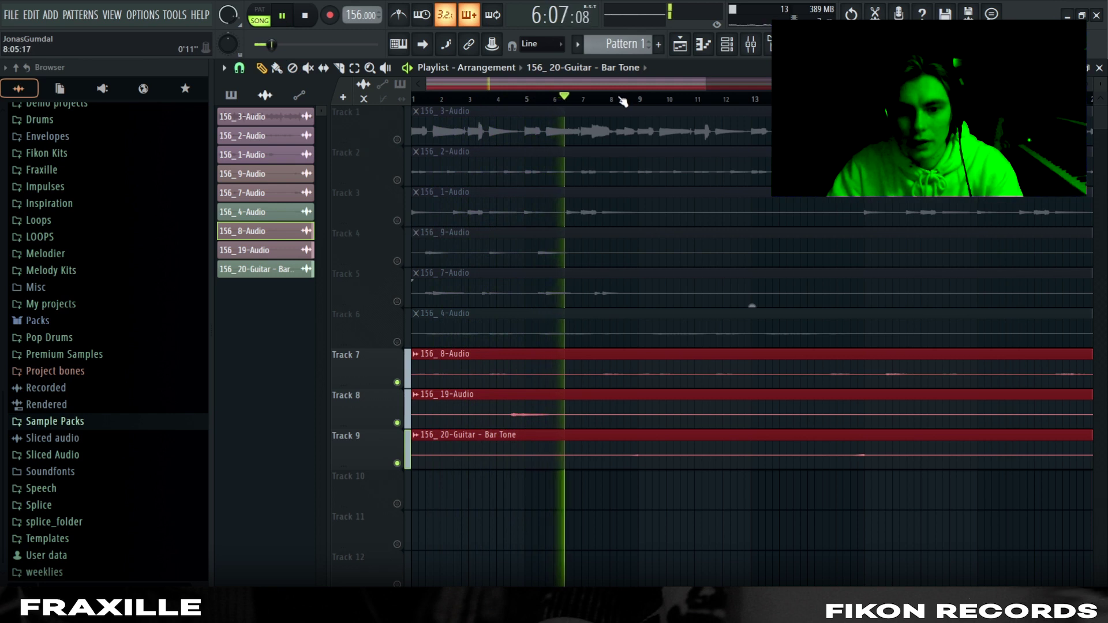
pyautogui.scroll(-1, 552, 262)
pyautogui.scroll(-1, 552, 263)
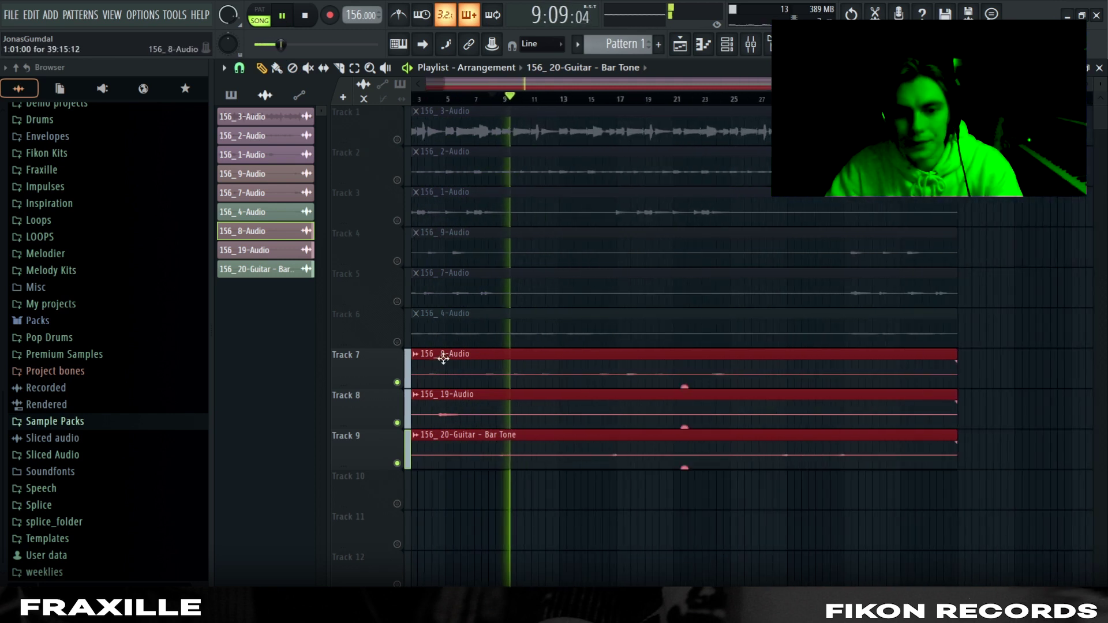
pyautogui.click(304, 16)
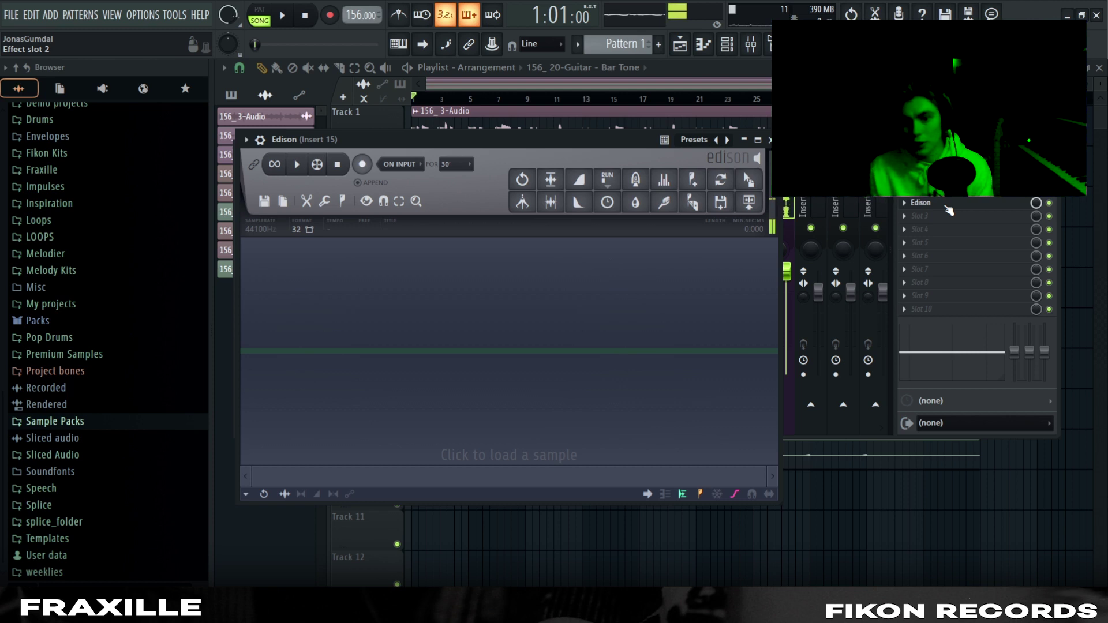
# Step: Close the Edison and mixer windows and play all nine layers together twice from the beginning
pyautogui.press('F12')
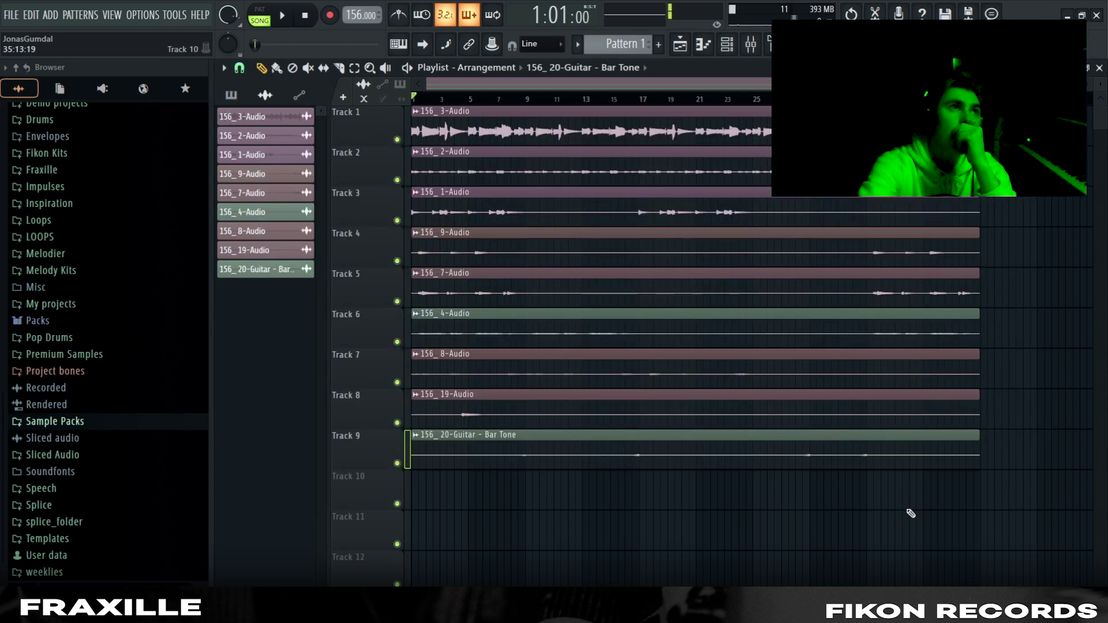
pyautogui.press('space')
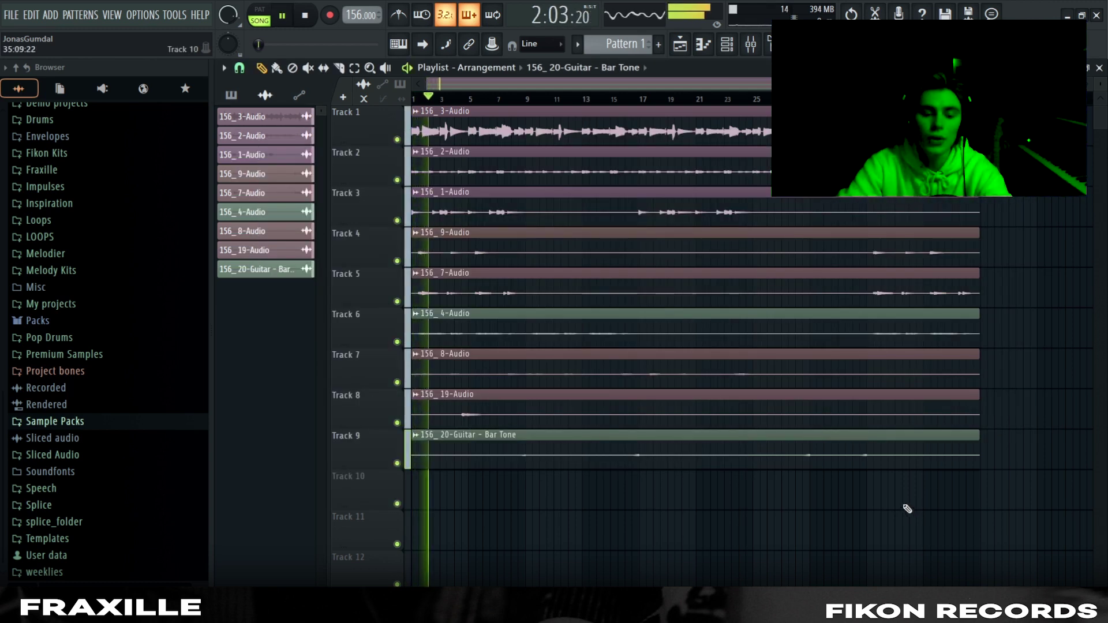
pyautogui.press('space')
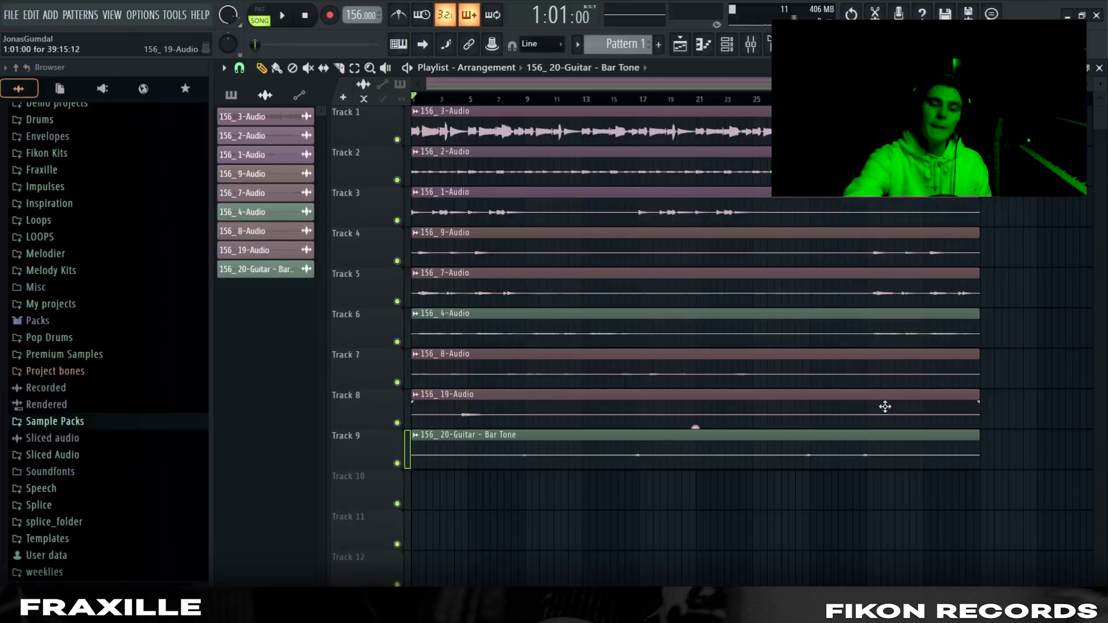
pyautogui.press('space')
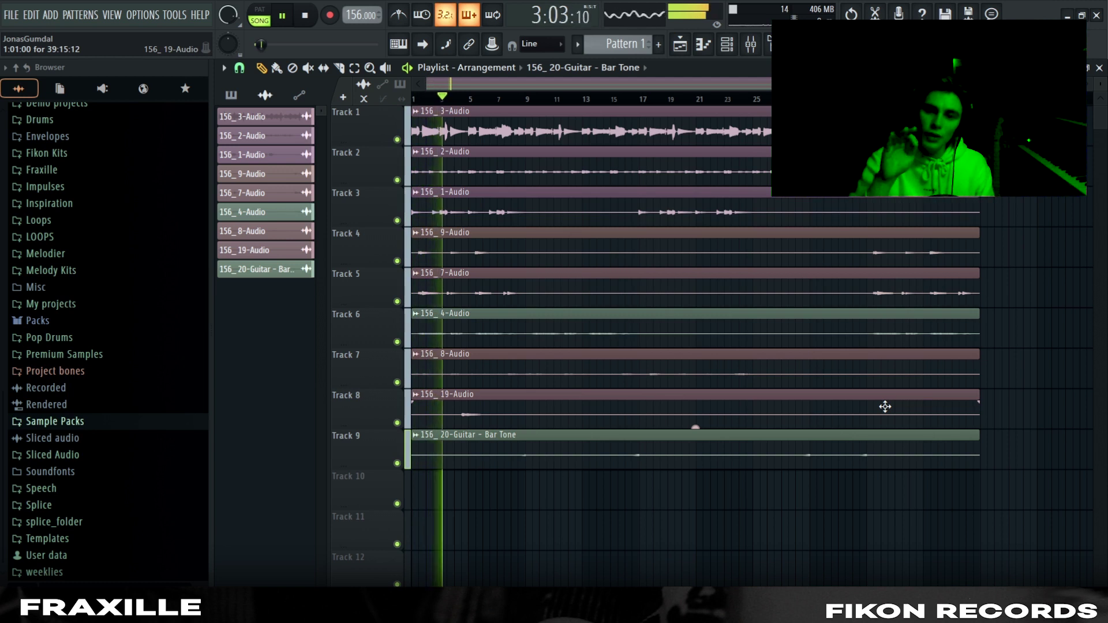
pyautogui.press('space')
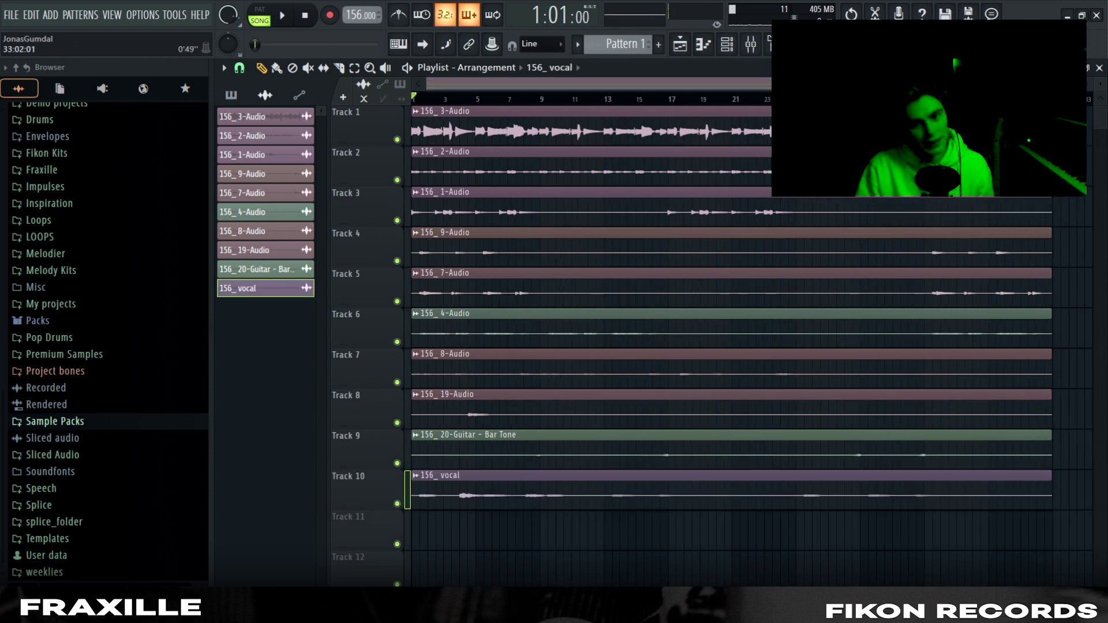
# Step: Isolate the 156_ 3-Audio and 156_ vocal tracks, play them together, and stop playback
pyautogui.scroll(3, 694, 92)
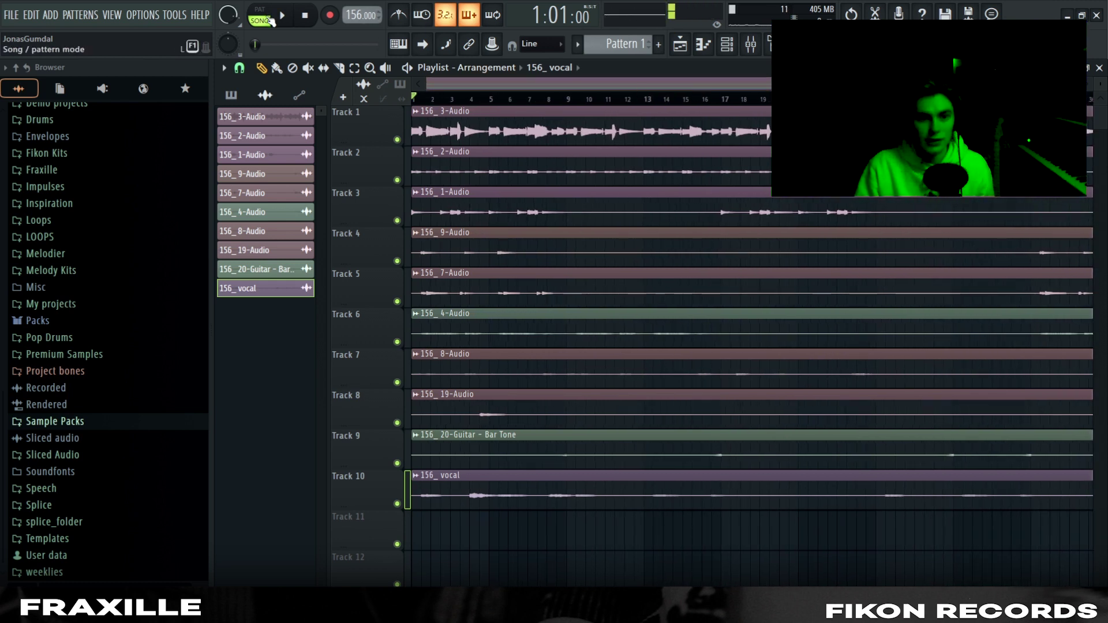
pyautogui.click(269, 22)
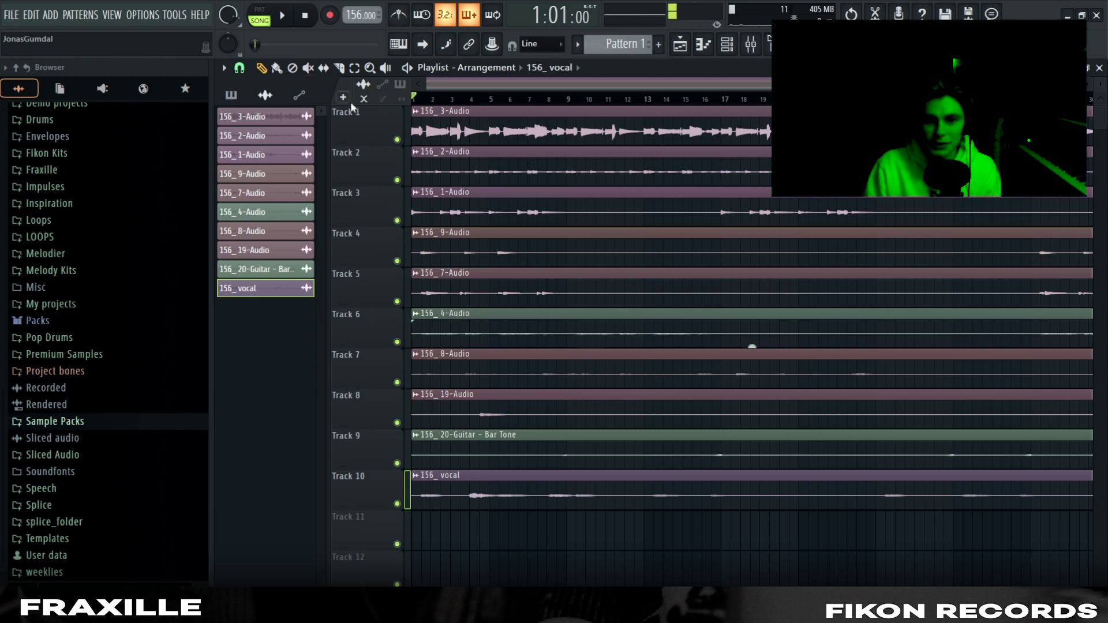
pyautogui.click(397, 180)
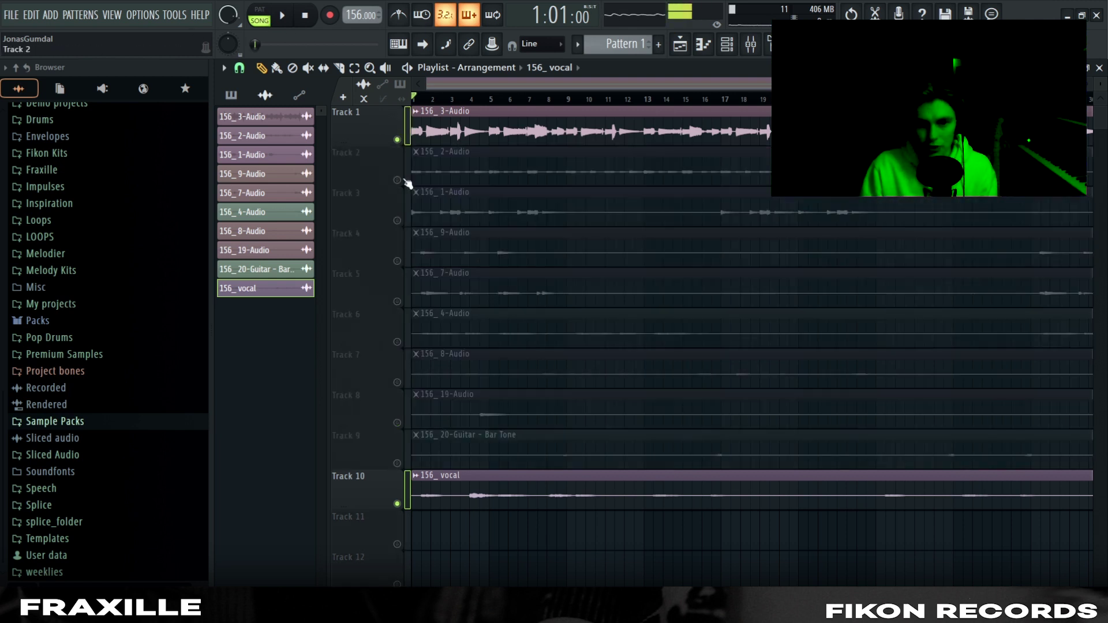
pyautogui.press('space')
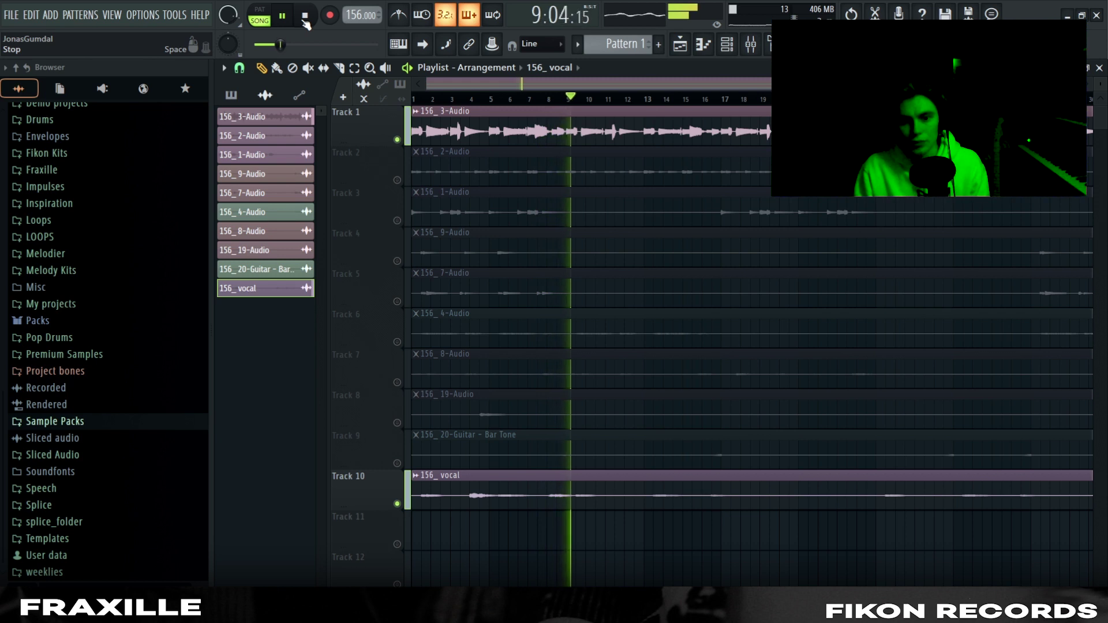
pyautogui.click(305, 17)
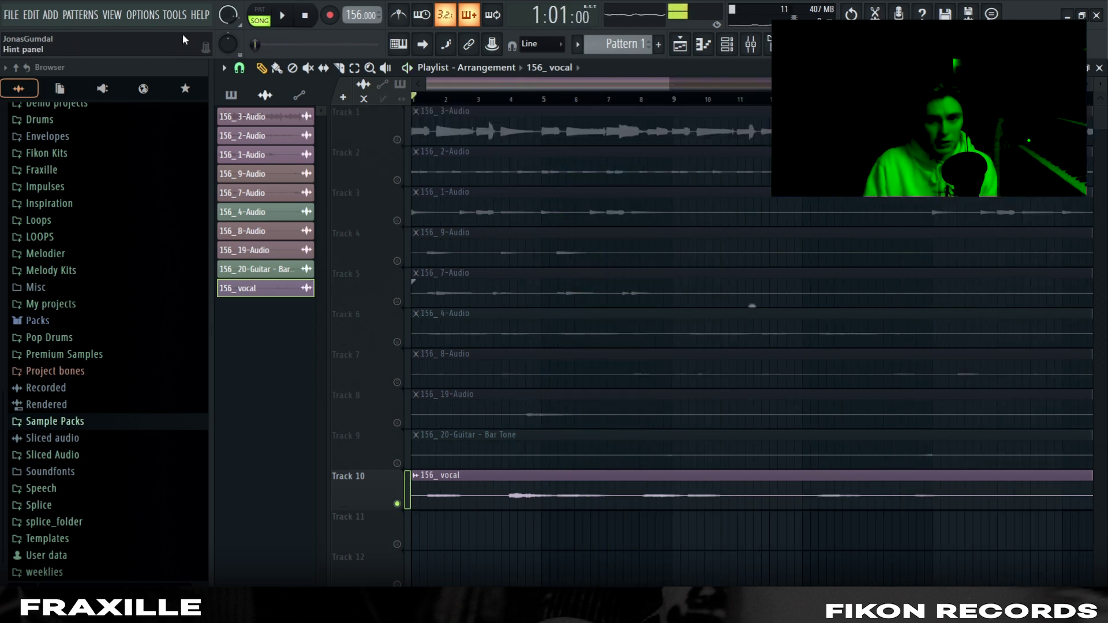
# Step: Listen to the soloed 156_ vocal clip from several positions in the first bars, and stop playback
pyautogui.click(282, 15)
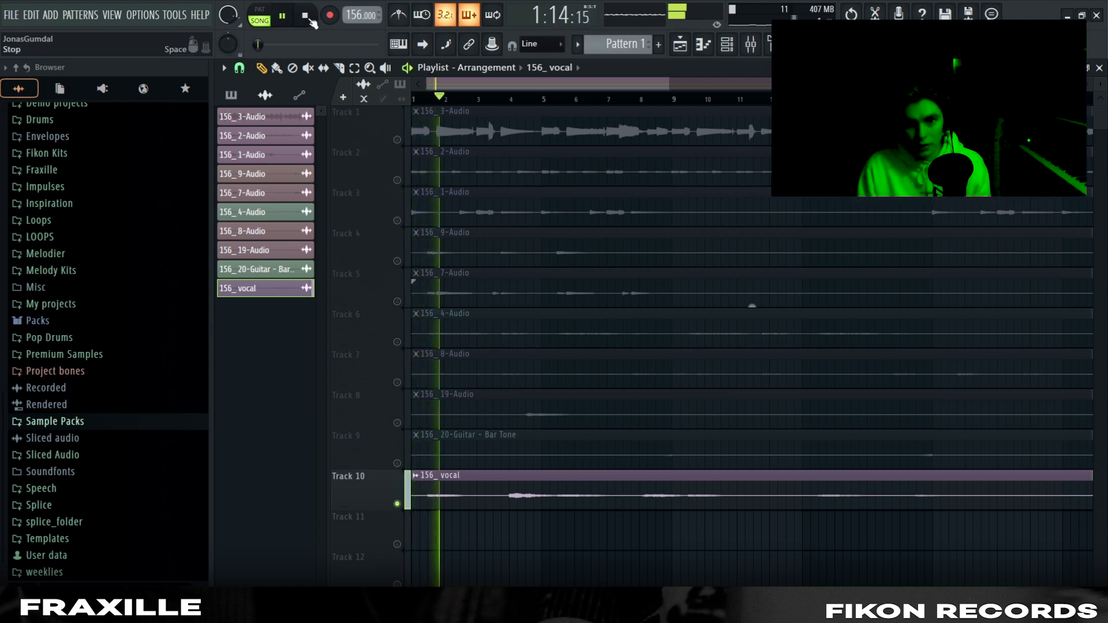
pyautogui.click(308, 19)
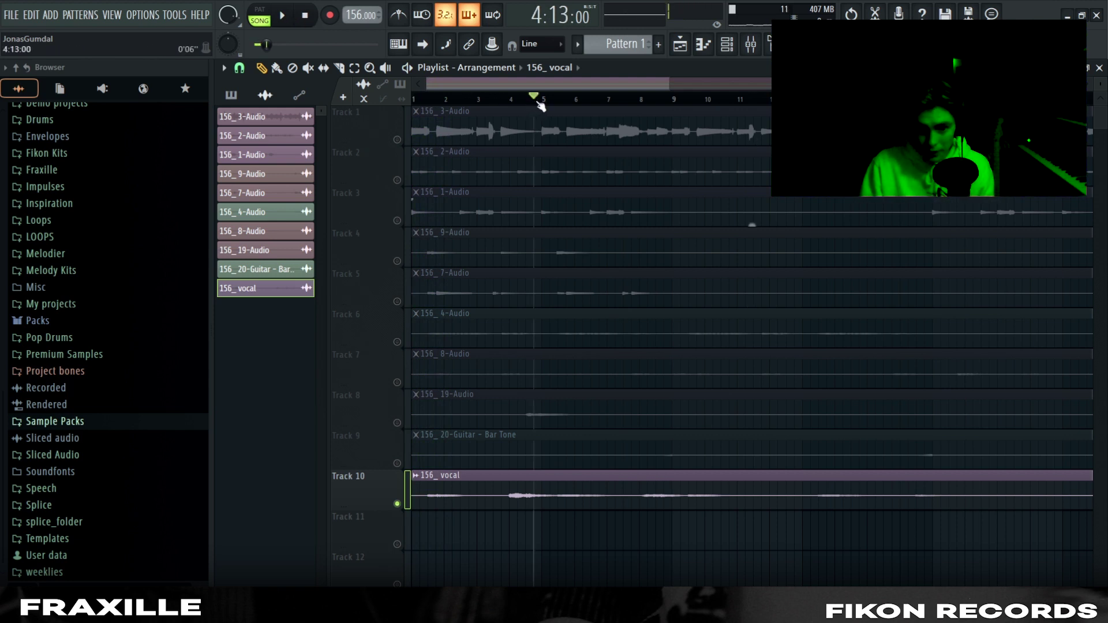
pyautogui.press('space')
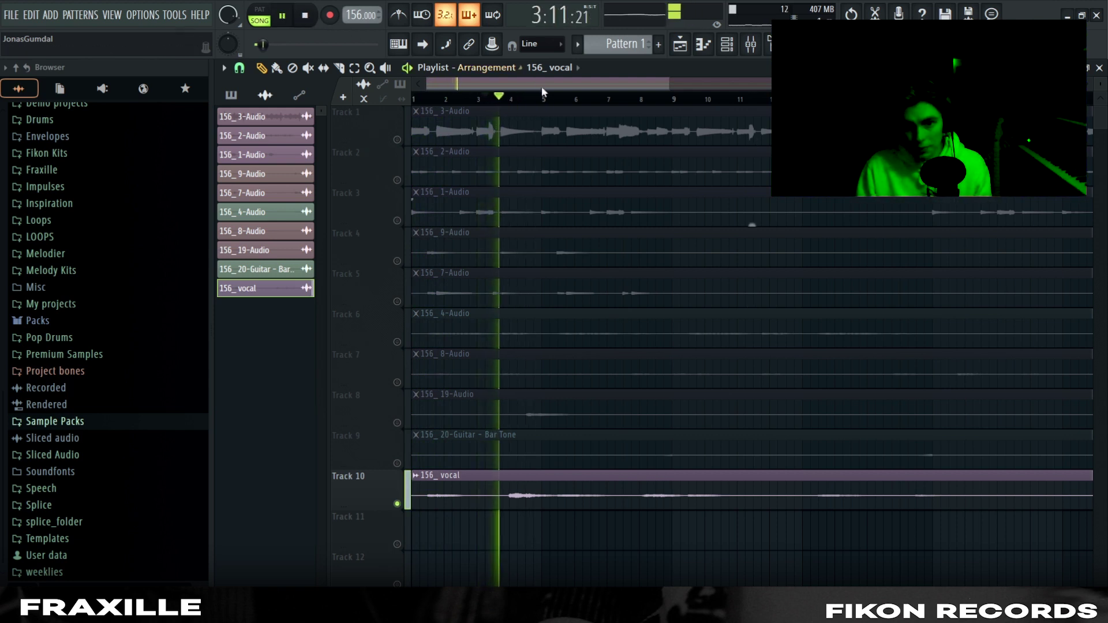
pyautogui.click(561, 100)
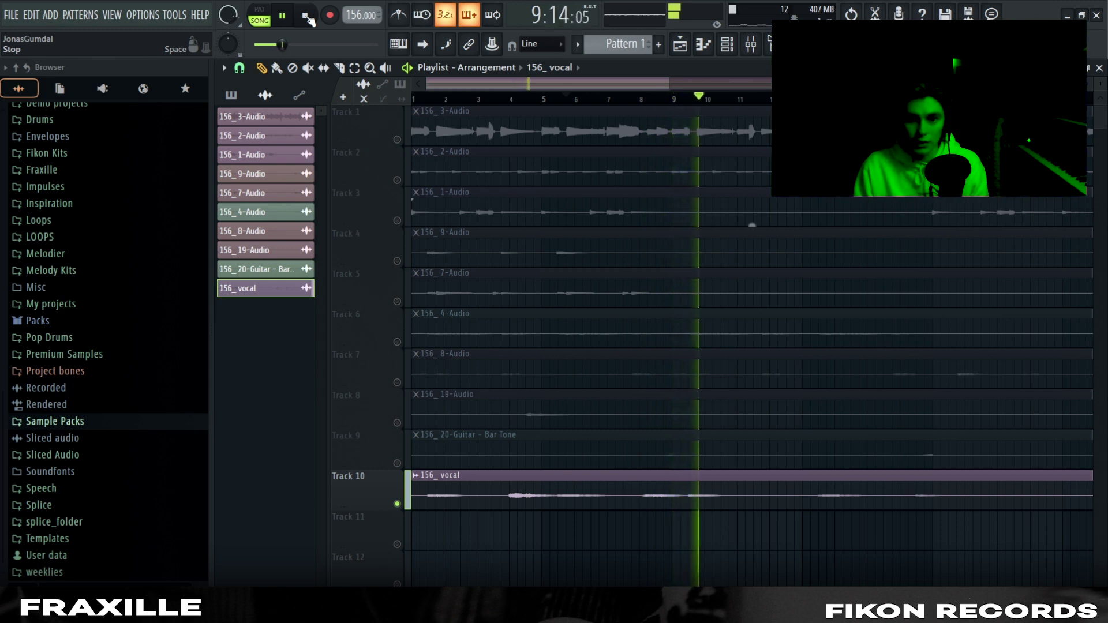
pyautogui.click(306, 18)
pyautogui.scroll(-4, 559, 98)
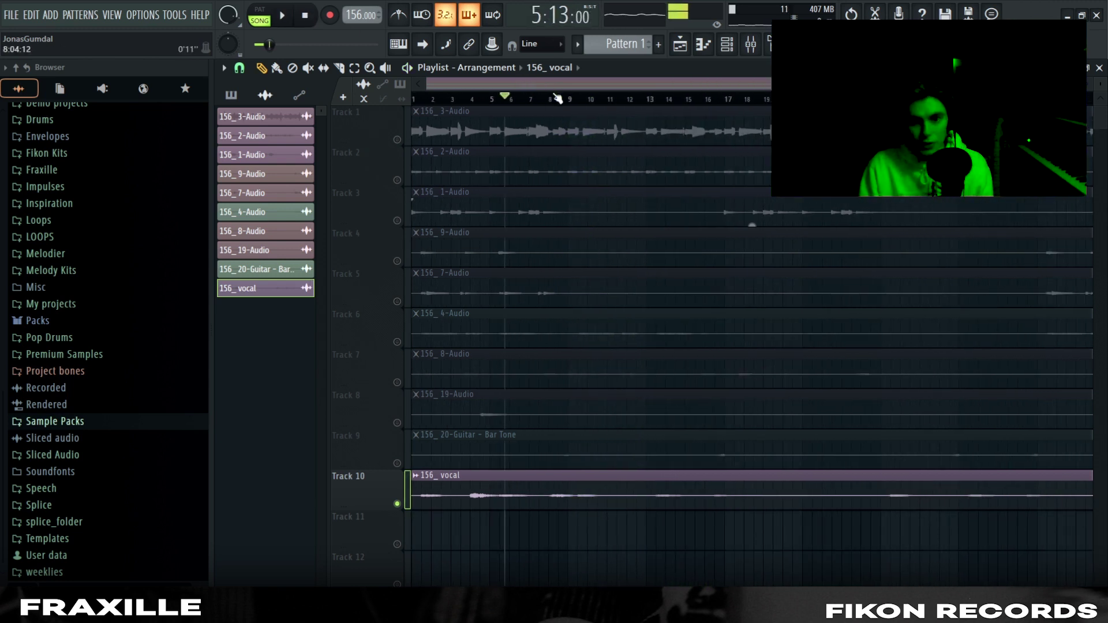
pyautogui.scroll(-2, 558, 98)
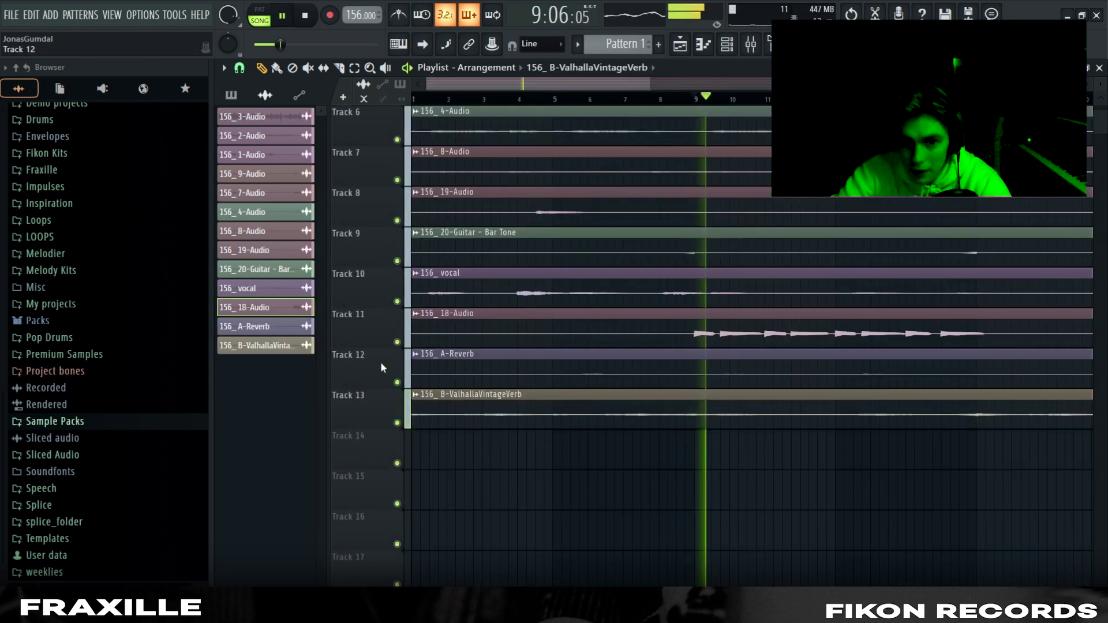
# Step: Audition the 156_ 18-Audio, 156_ A-Reverb and 156_ B-ValhallaVintageVerb tracks one at a time in solo
pyautogui.rightClick(397, 342)
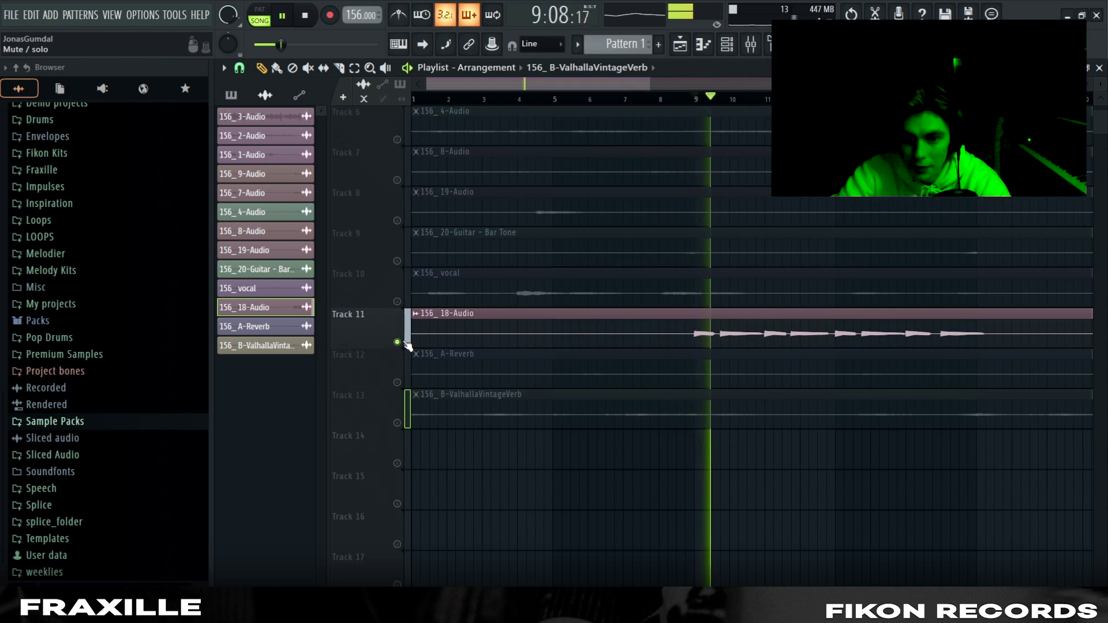
pyautogui.scroll(-3, 407, 344)
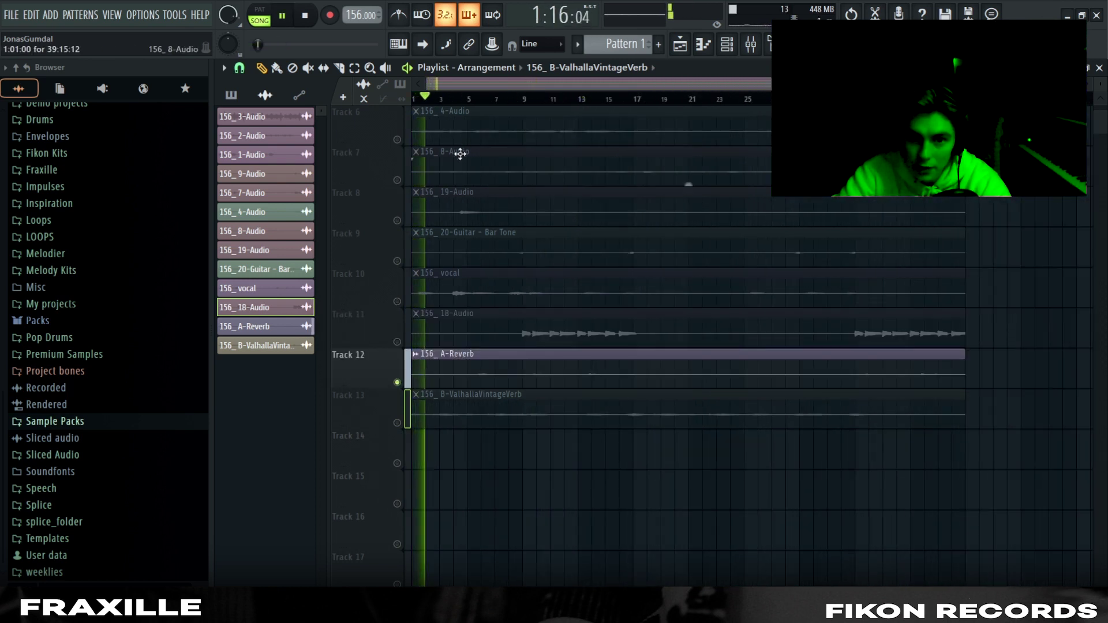
pyautogui.rightClick(397, 422)
pyautogui.press('space')
pyautogui.press('space')
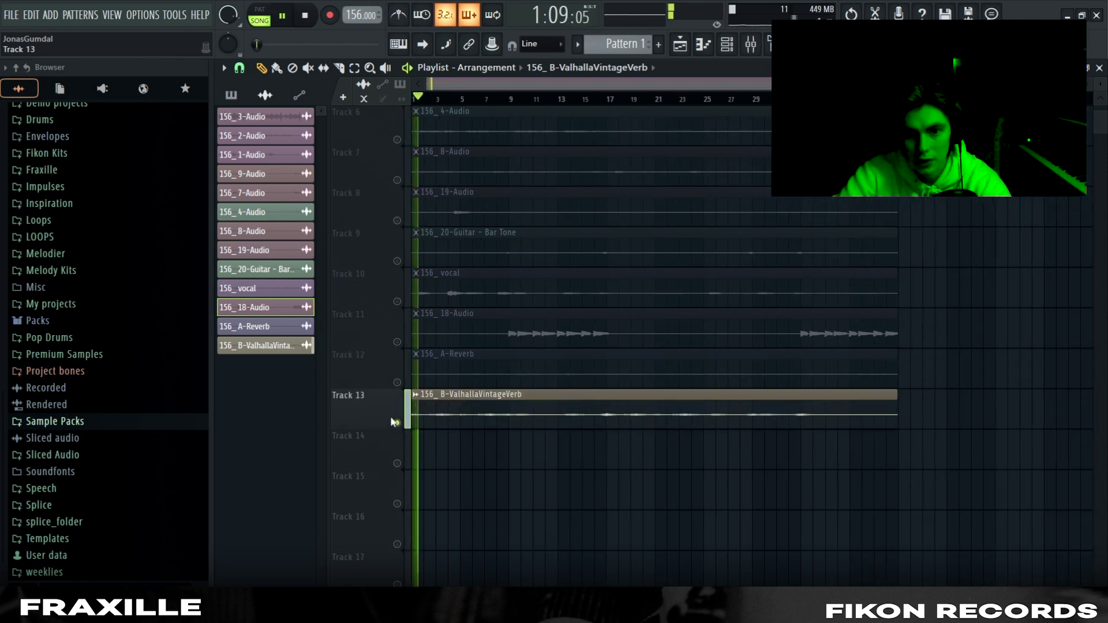
# Step: Unsolo the 156_ B-ValhallaVintageVerb track and play the full arrangement from the start
pyautogui.scroll(1, 395, 404)
pyautogui.press('space')
pyautogui.rightClick(397, 423)
pyautogui.press('space')
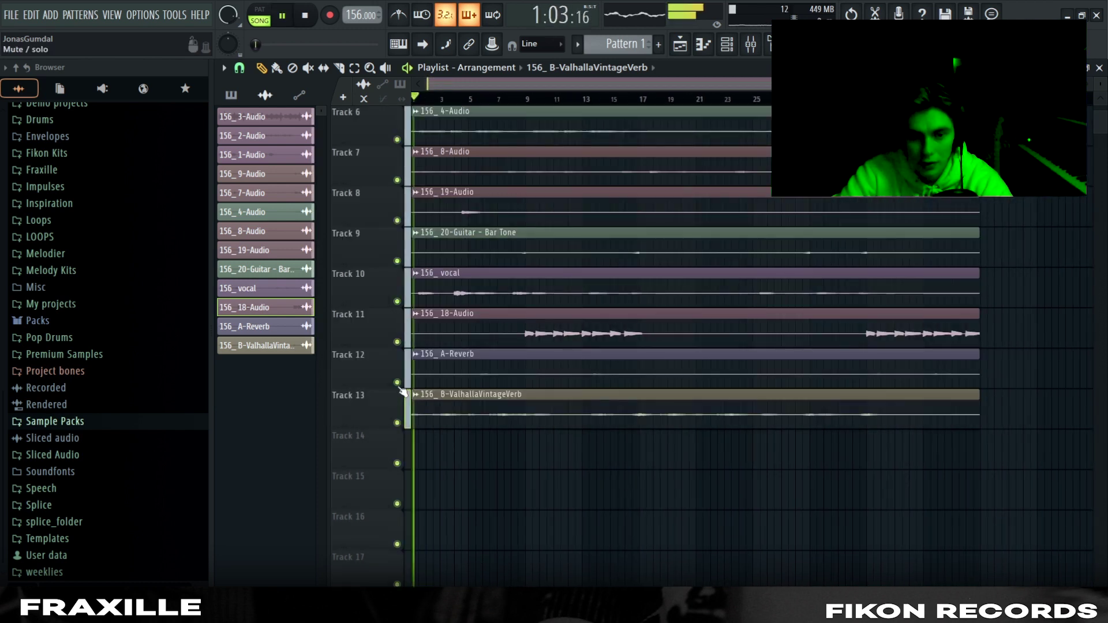
pyautogui.scroll(-1, 402, 393)
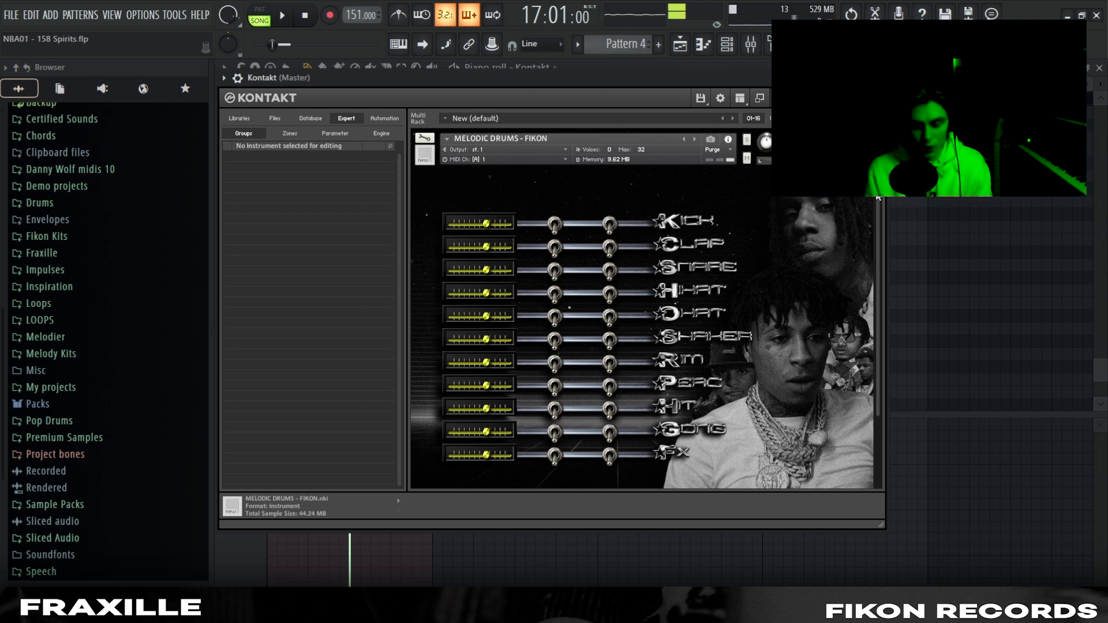
# Step: Repeat the D1 note from bar 1 into bars 2, 3 and 4 while the song plays, and stop playback
pyautogui.click(994, 220)
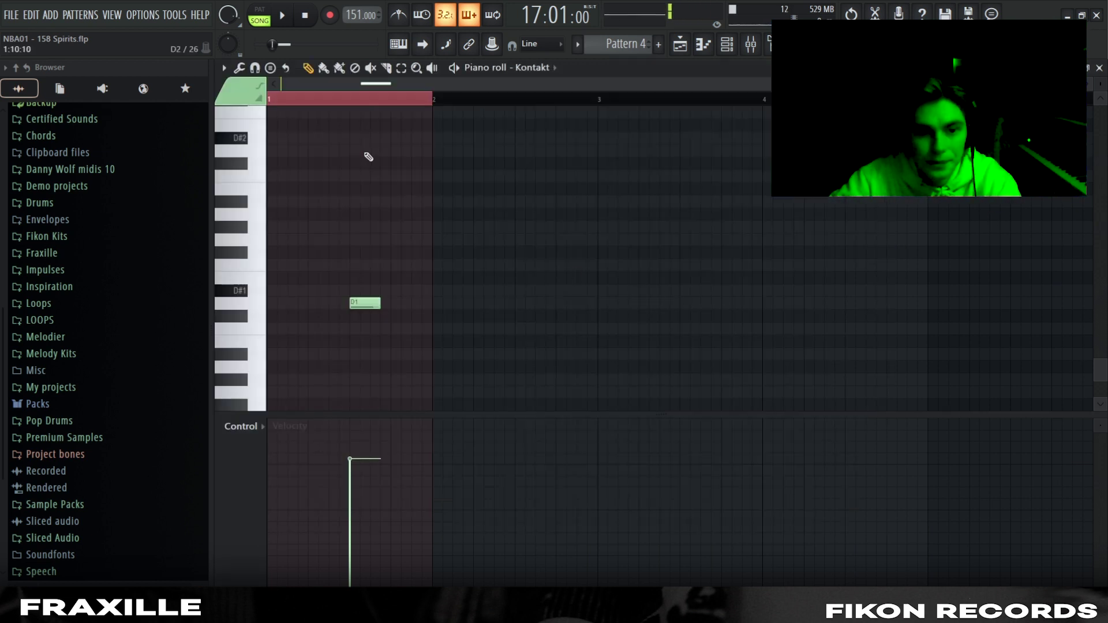
pyautogui.press('space')
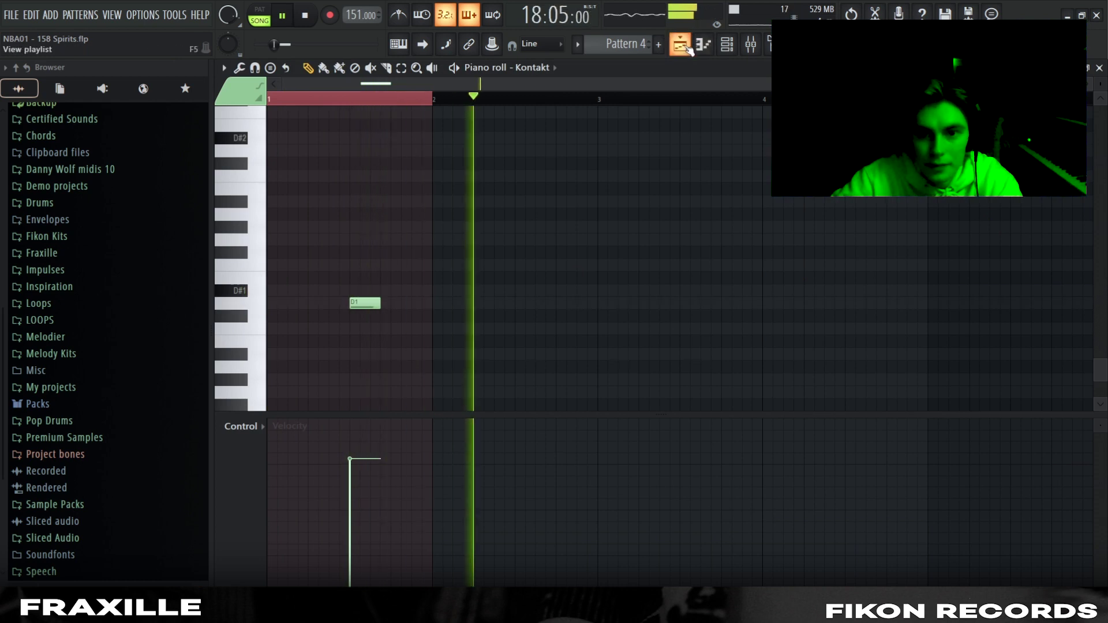
pyautogui.hotkey('ctrl', 'b')
pyautogui.hotkey('ctrl', 'b')
pyautogui.hotkey('ctrl', 'b')
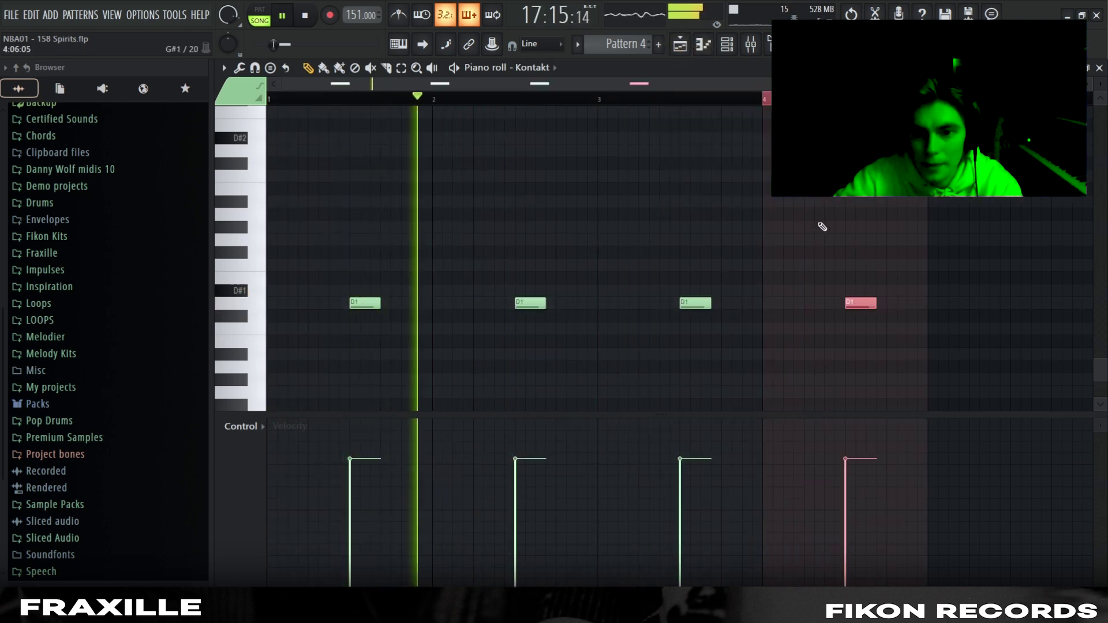
pyautogui.scroll(-4, 825, 222)
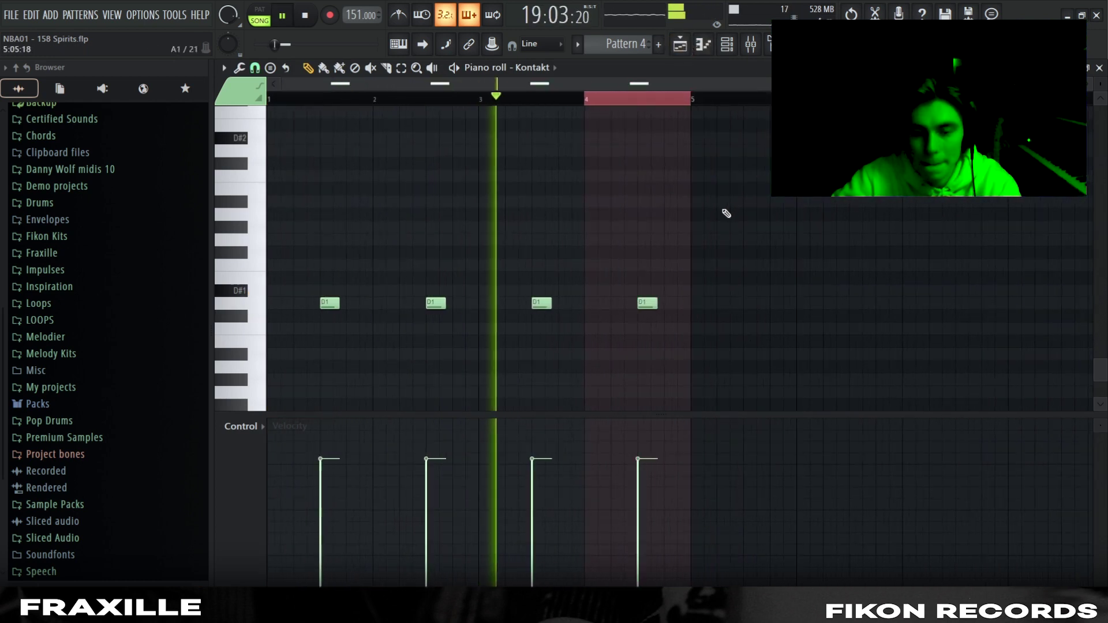
pyautogui.click(585, 104)
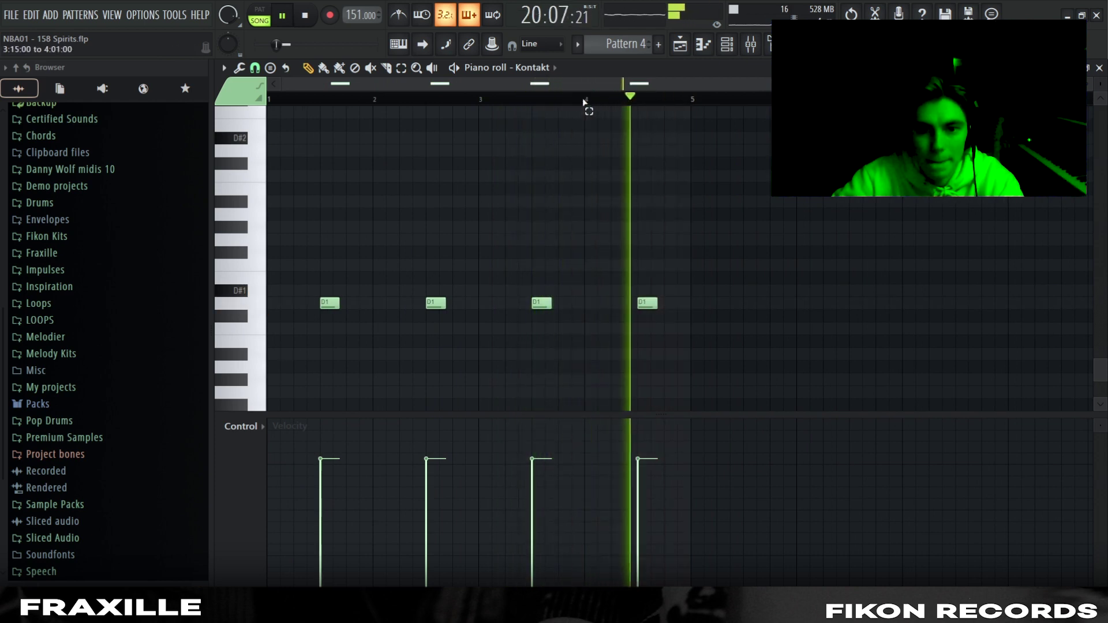
pyautogui.press('space')
# Step: Transpose the four D1 notes up to E1 and repeat them across bars 5 to 8 while the song plays
pyautogui.scroll(1, 254, 173)
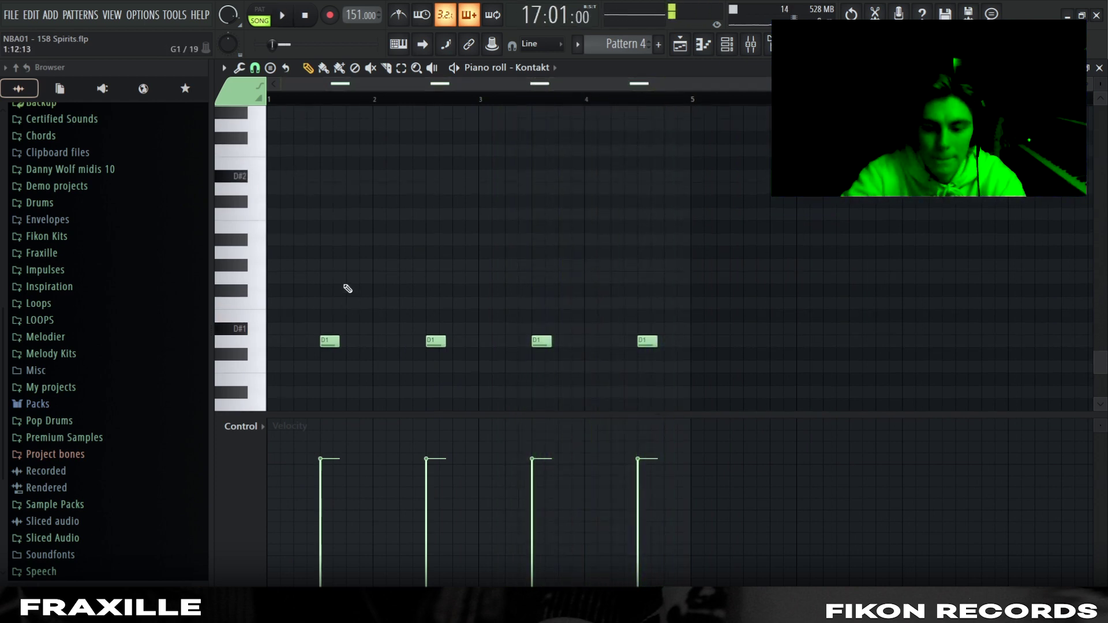
pyautogui.hotkey('shift', 'Down')
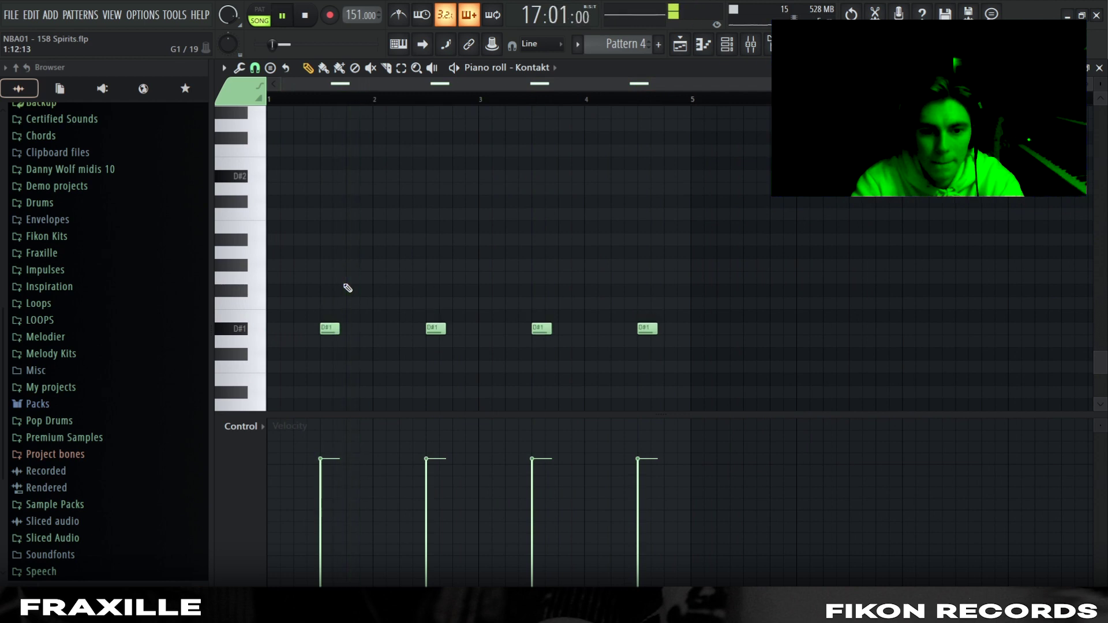
pyautogui.press('space')
pyautogui.hotkey('shift', 'Down')
pyautogui.hotkey('shift', 'Down')
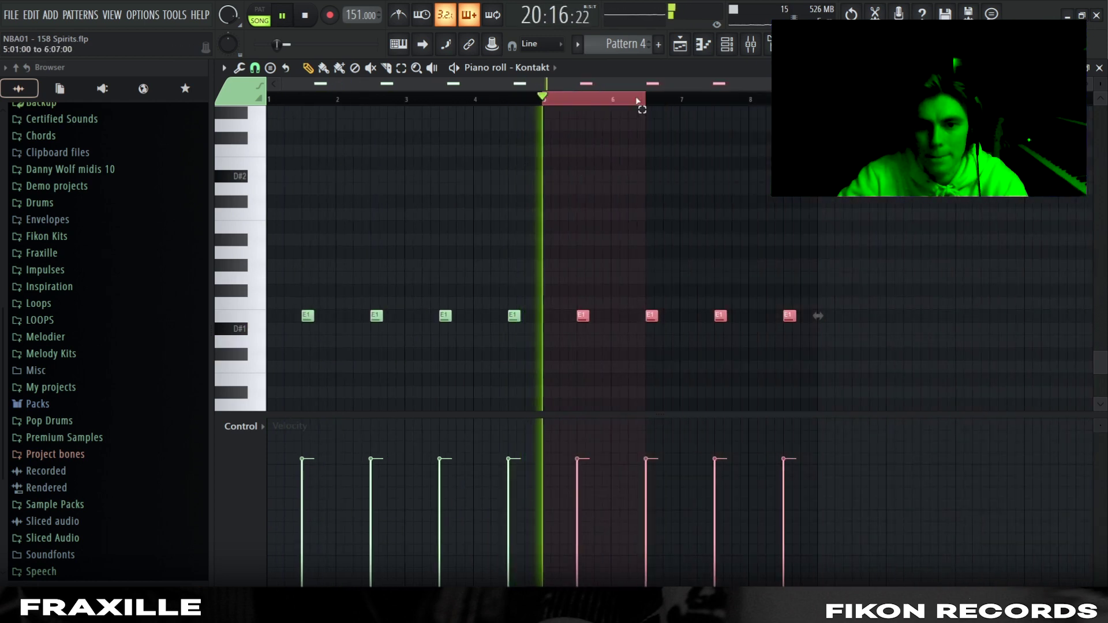
pyautogui.scroll(-3, 364, 217)
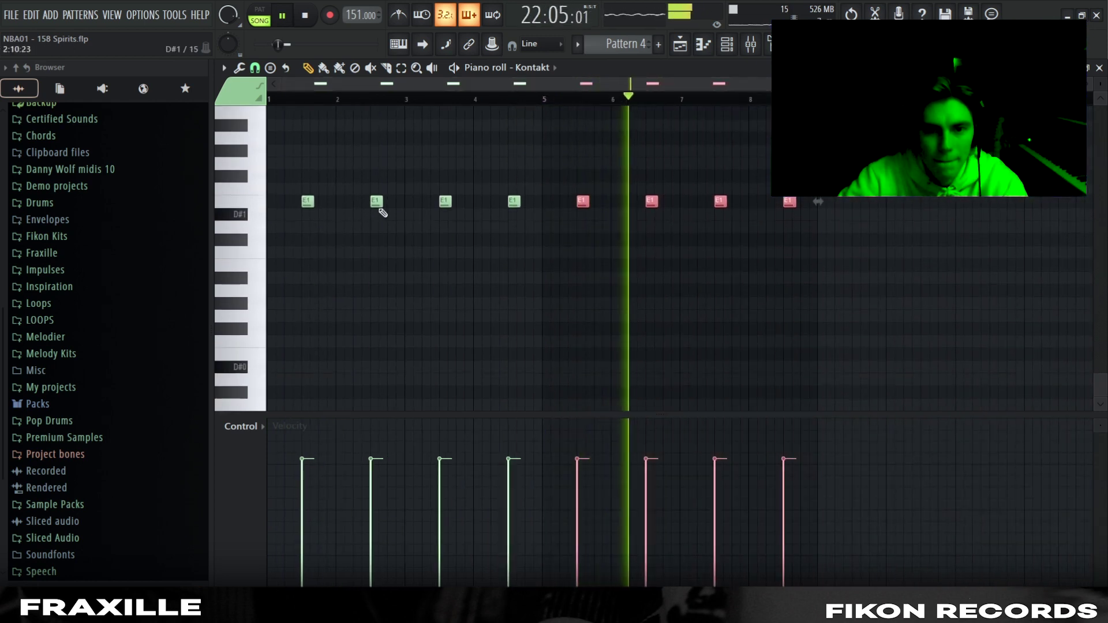
pyautogui.scroll(4, 334, 205)
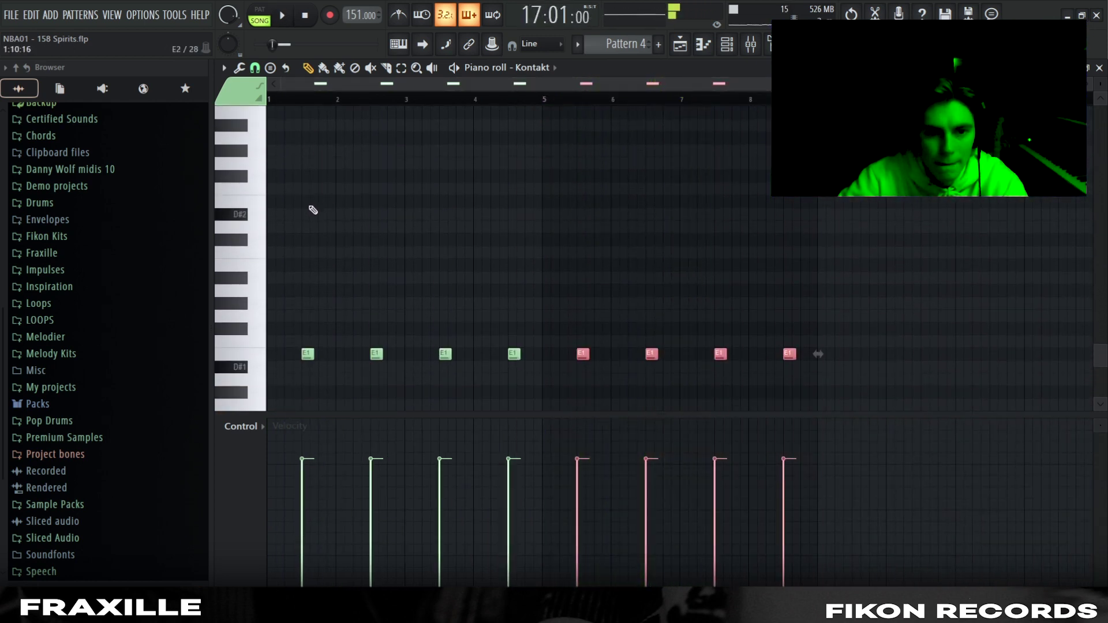
# Step: Replace the trial C3 note with an eight-bar rhythm of short F3 notes, some at lower velocity
pyautogui.scroll(2, 313, 210)
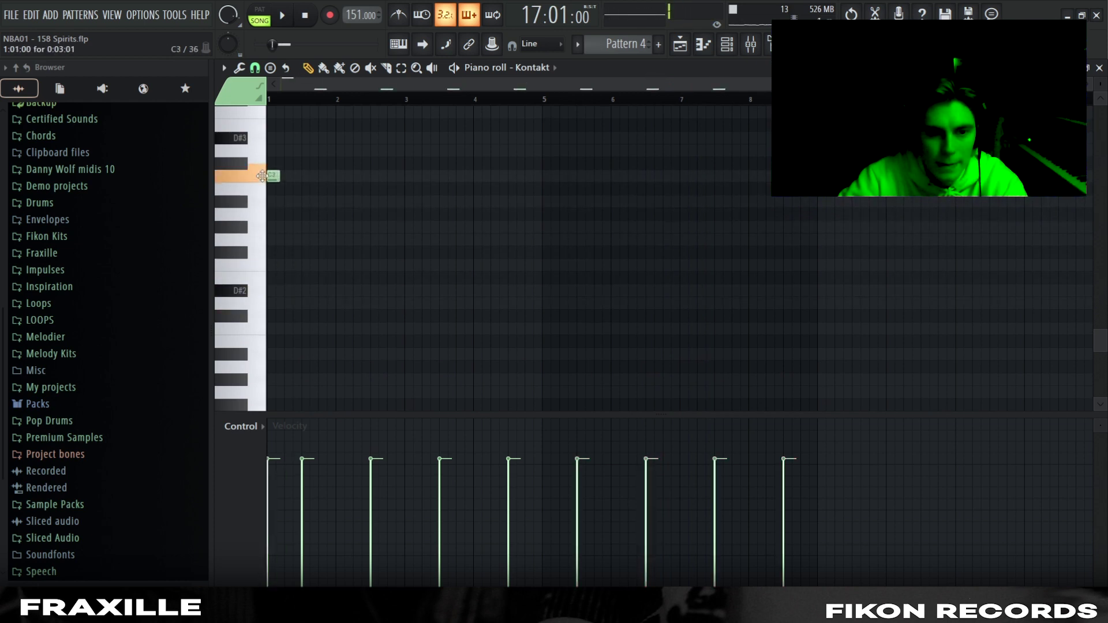
pyautogui.scroll(3, 290, 95)
pyautogui.press('space')
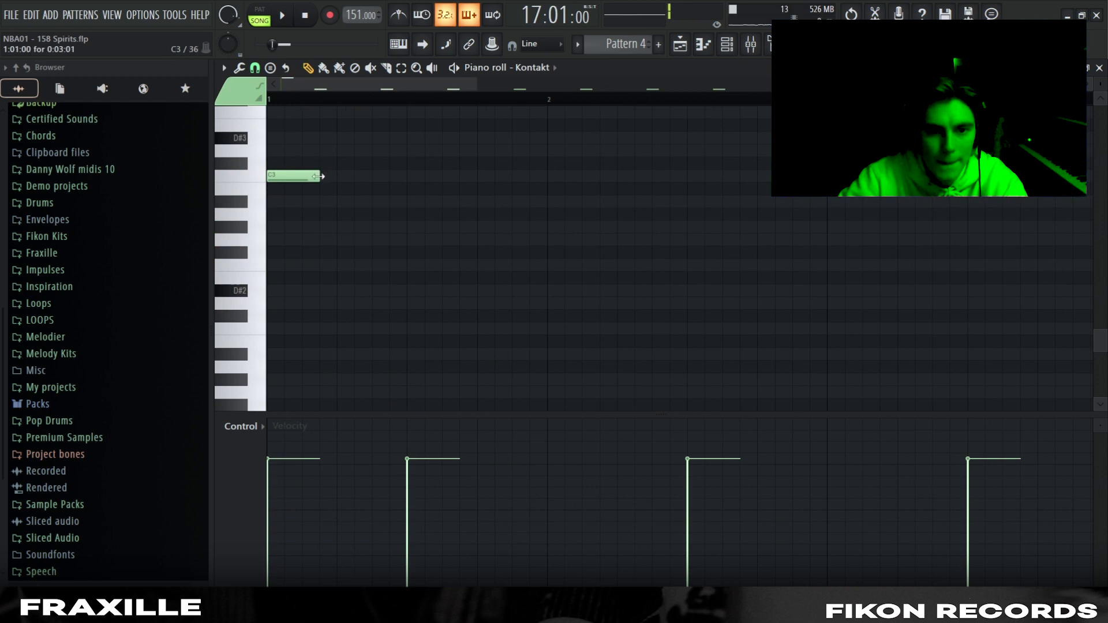
pyautogui.scroll(2, 325, 242)
pyautogui.moveTo(394, 251); pyautogui.dragTo(378, 251)
pyautogui.press('space')
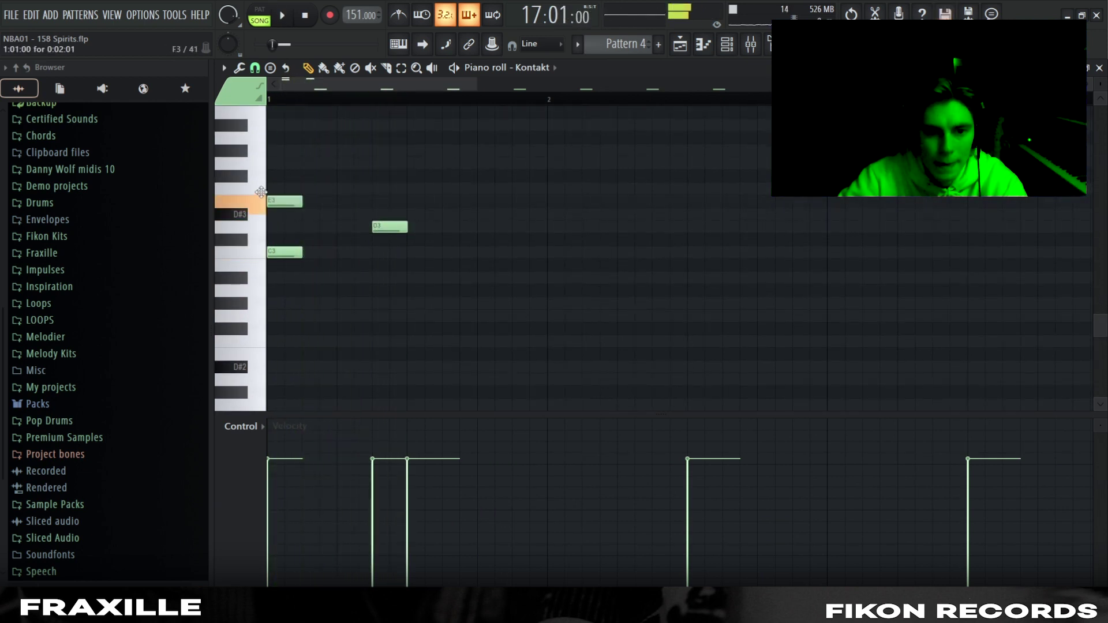
pyautogui.rightClick(278, 253)
pyautogui.press('space')
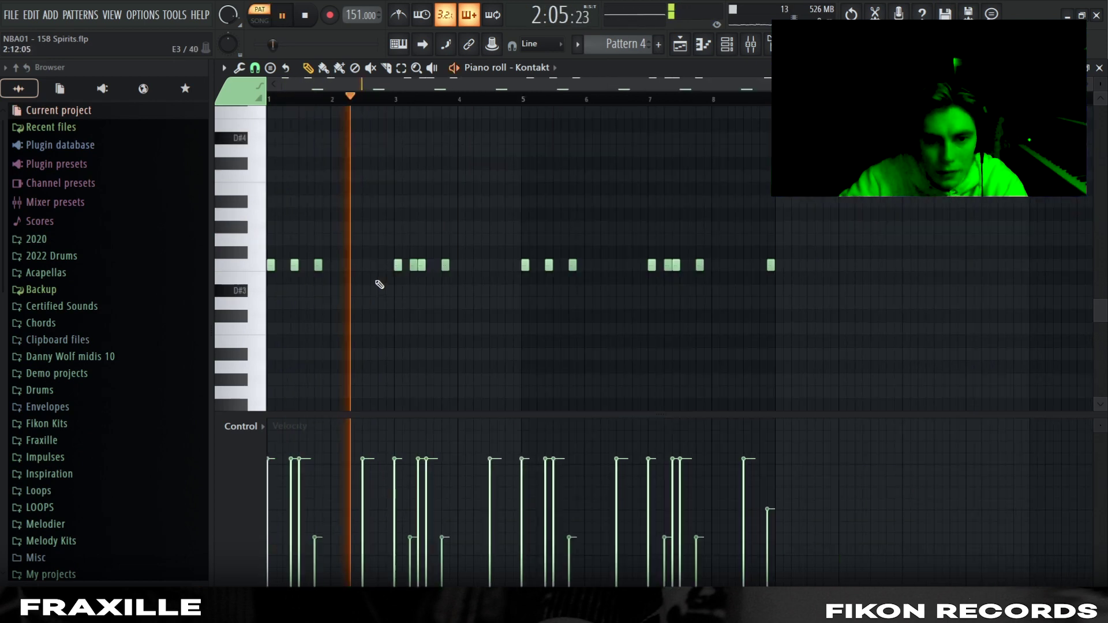
# Step: Play the song to hear the F3 rhythm together with the melody
pyautogui.press('space')
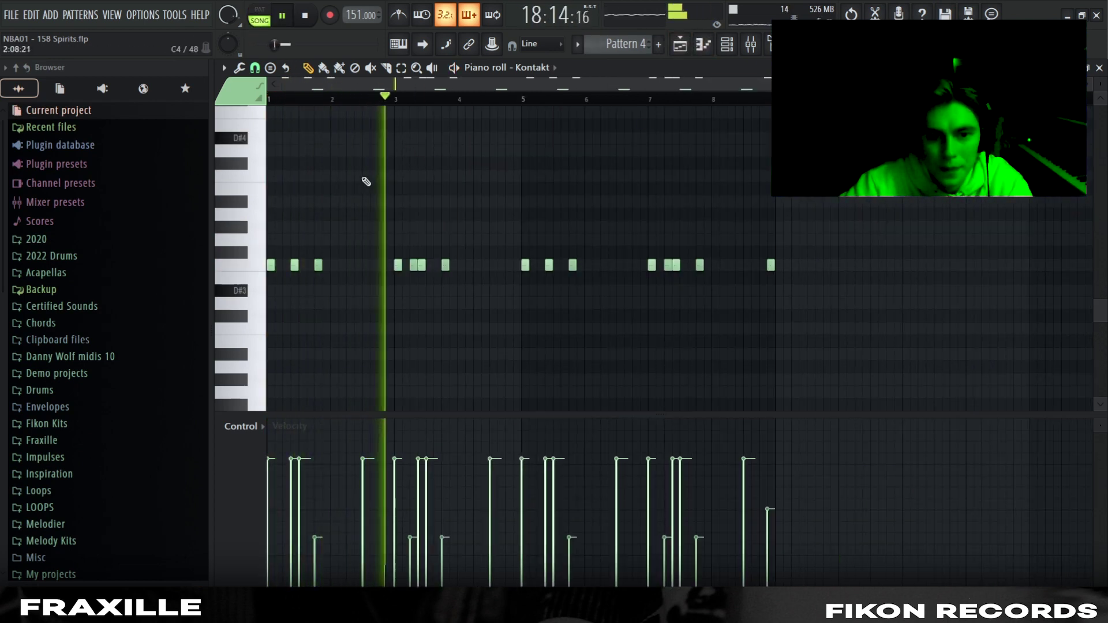
pyautogui.scroll(2, 398, 167)
pyautogui.scroll(-1, 424, 87)
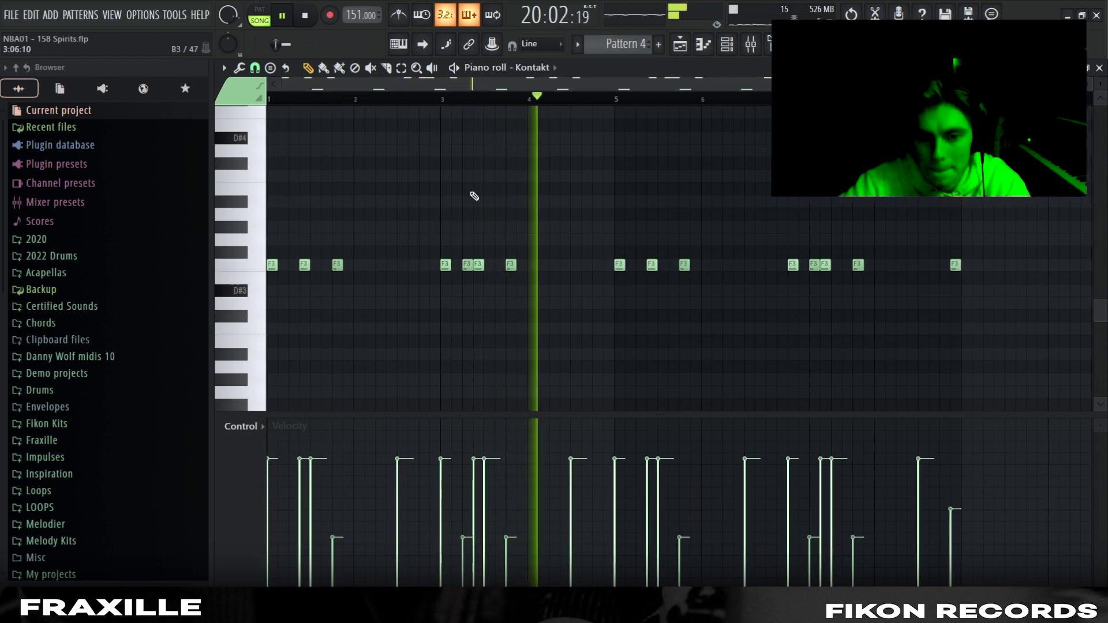
pyautogui.scroll(-1, 620, 311)
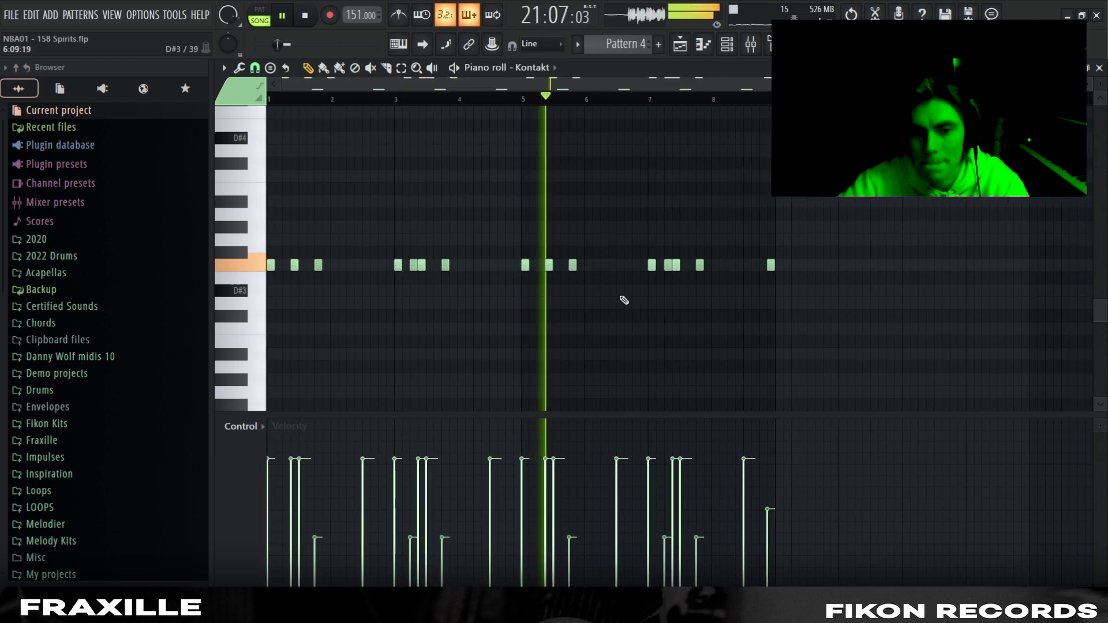
# Step: Place short C#2 notes near the start of bars 2 and 4, deleting the trial D#2 note in bar 2
pyautogui.scroll(-3, 341, 327)
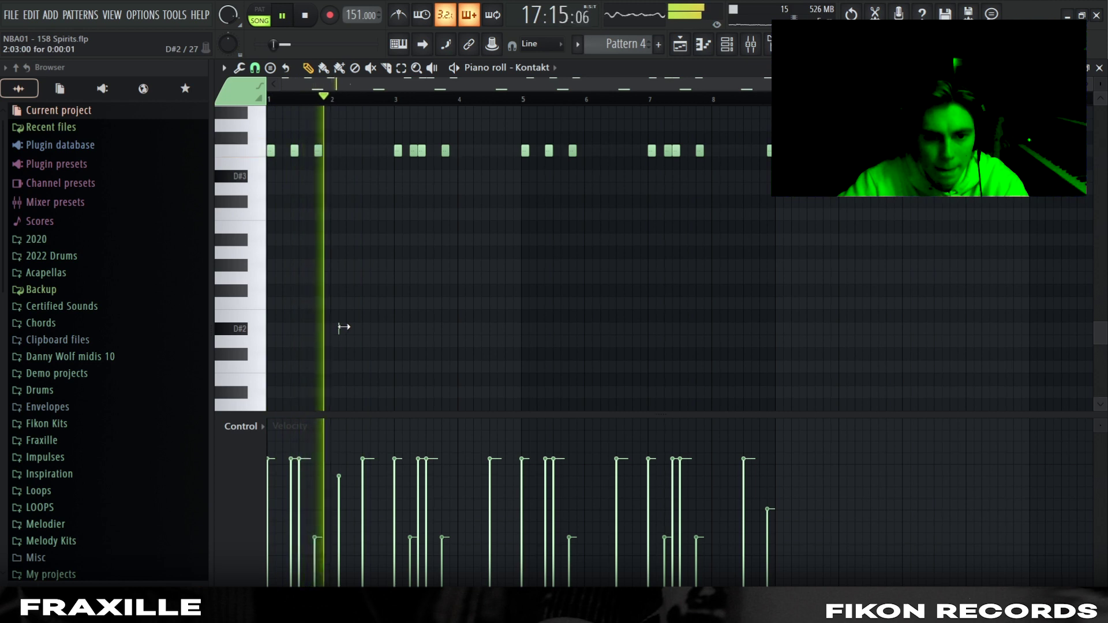
pyautogui.click(342, 328)
pyautogui.scroll(-3, 539, 235)
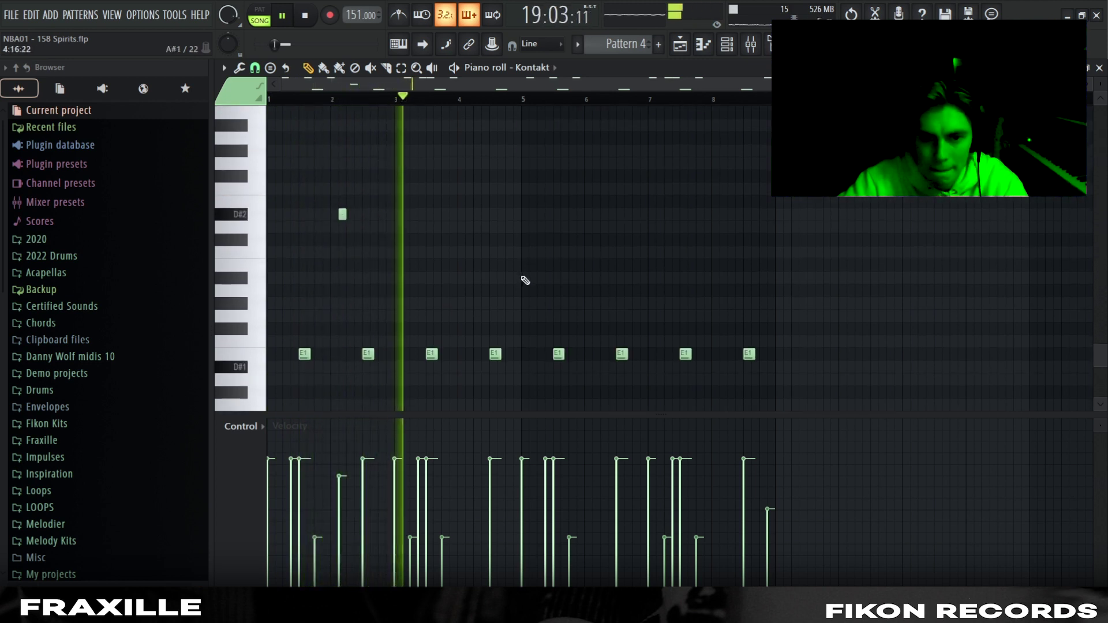
pyautogui.scroll(1, 524, 279)
pyautogui.click(453, 252)
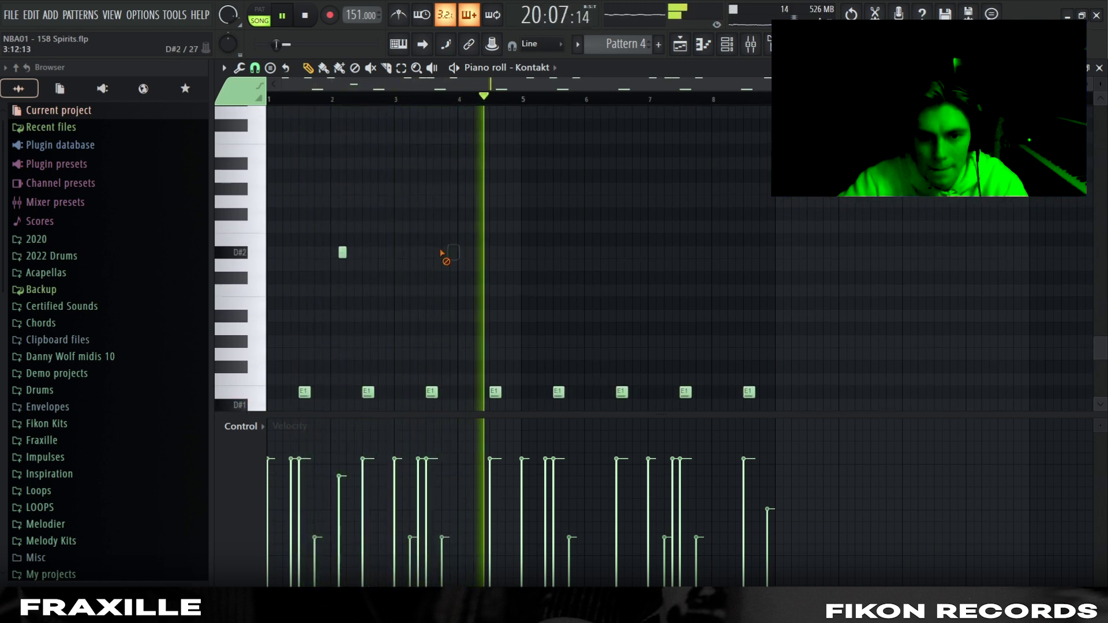
pyautogui.moveTo(450, 253); pyautogui.dragTo(469, 249)
pyautogui.press('space')
pyautogui.click(456, 102)
pyautogui.press('space')
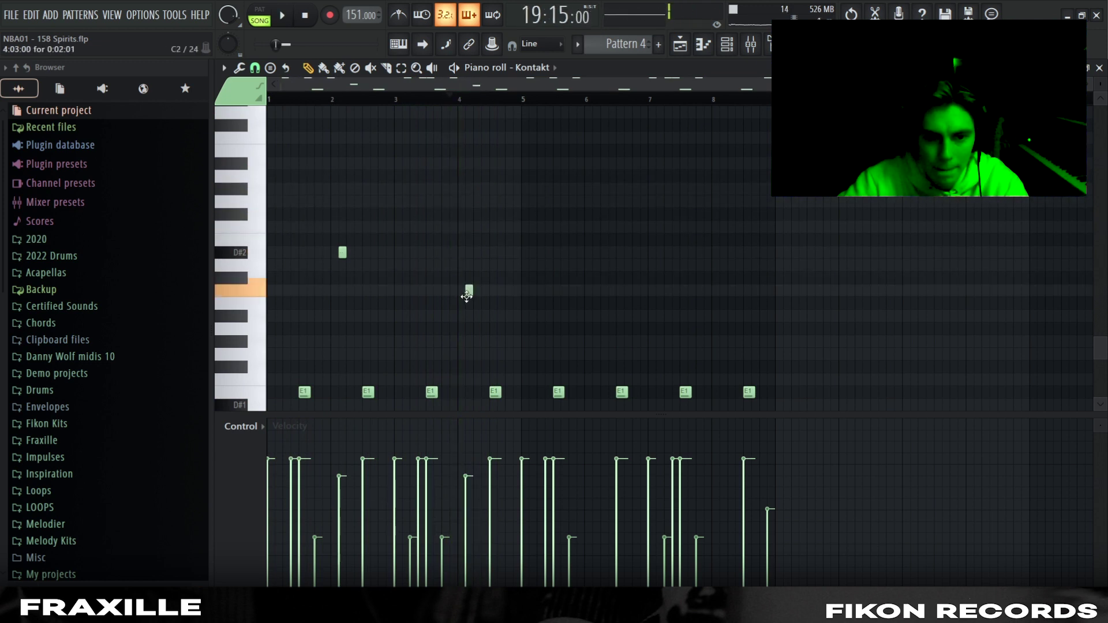
pyautogui.press('space')
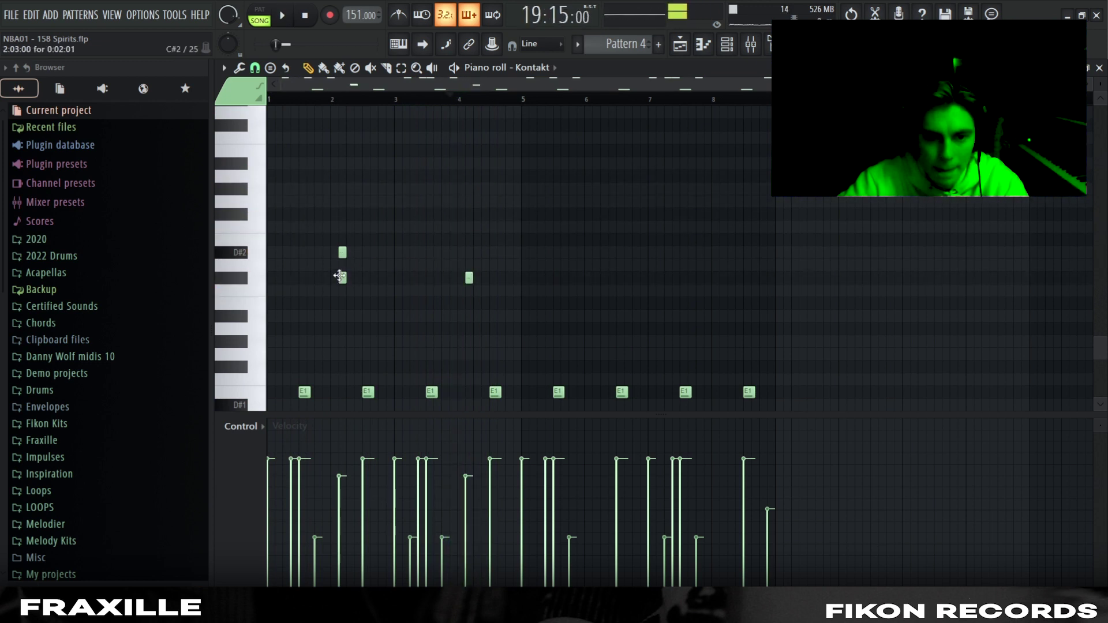
pyautogui.rightClick(342, 253)
# Step: Repeat the first four bars so the C#2 notes also fall in bars 6 and 8, and add a longer C4 note in bar 2
pyautogui.scroll(-2, 491, 105)
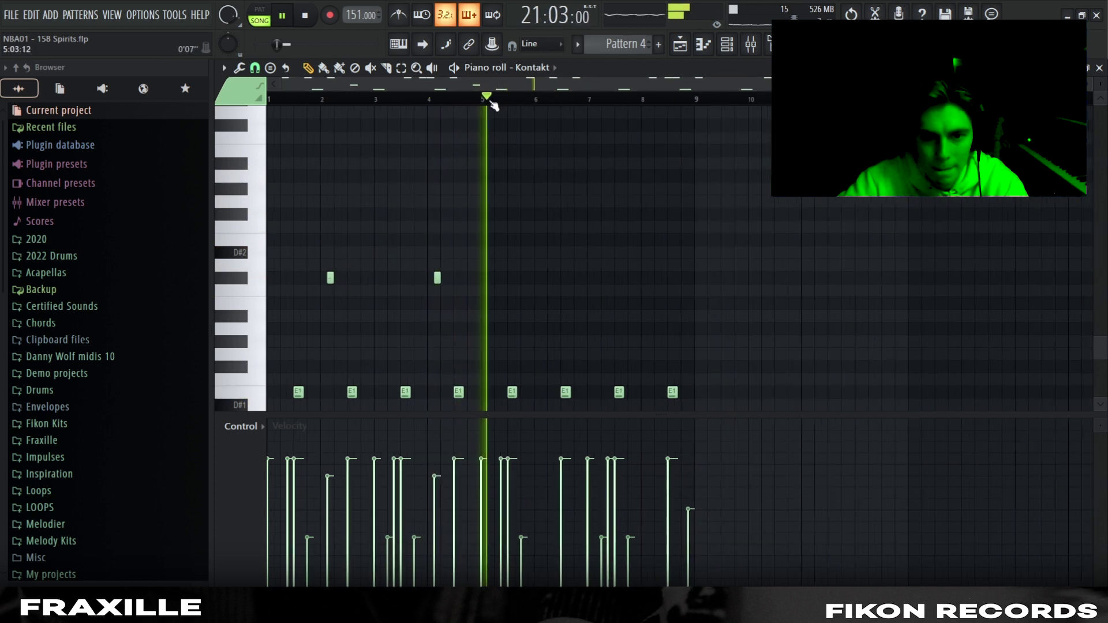
pyautogui.moveTo(493, 105); pyautogui.dragTo(269, 116)
pyautogui.hotkey('ctrl', 'b')
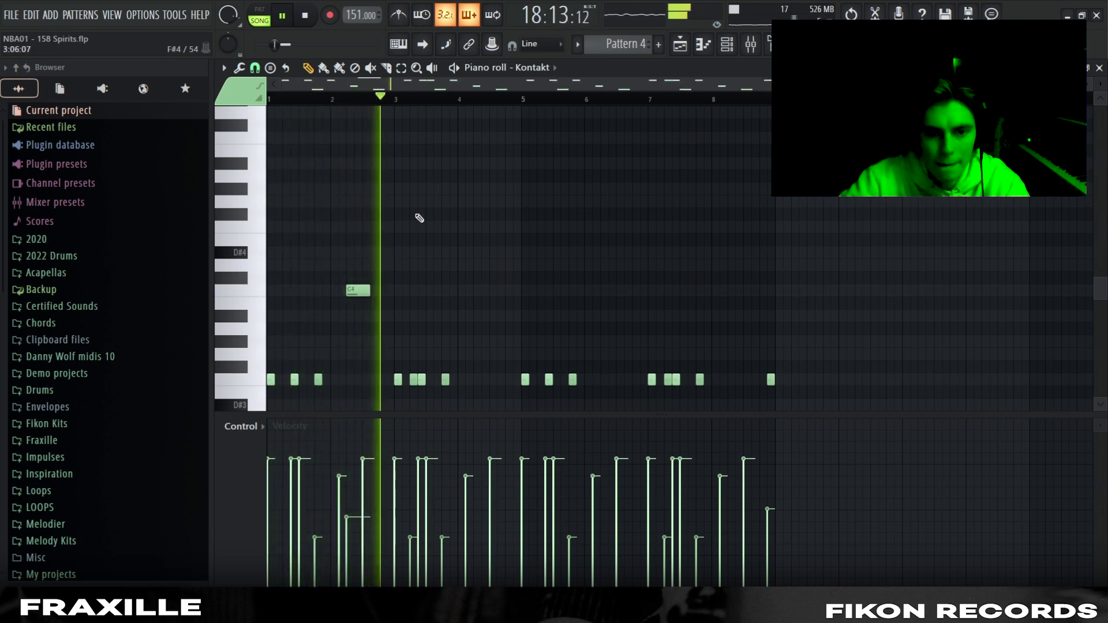
# Step: Add an F#4 note followed by an F4 note in bar 4, and raise the F4 note's velocity to 77%
pyautogui.click(474, 291)
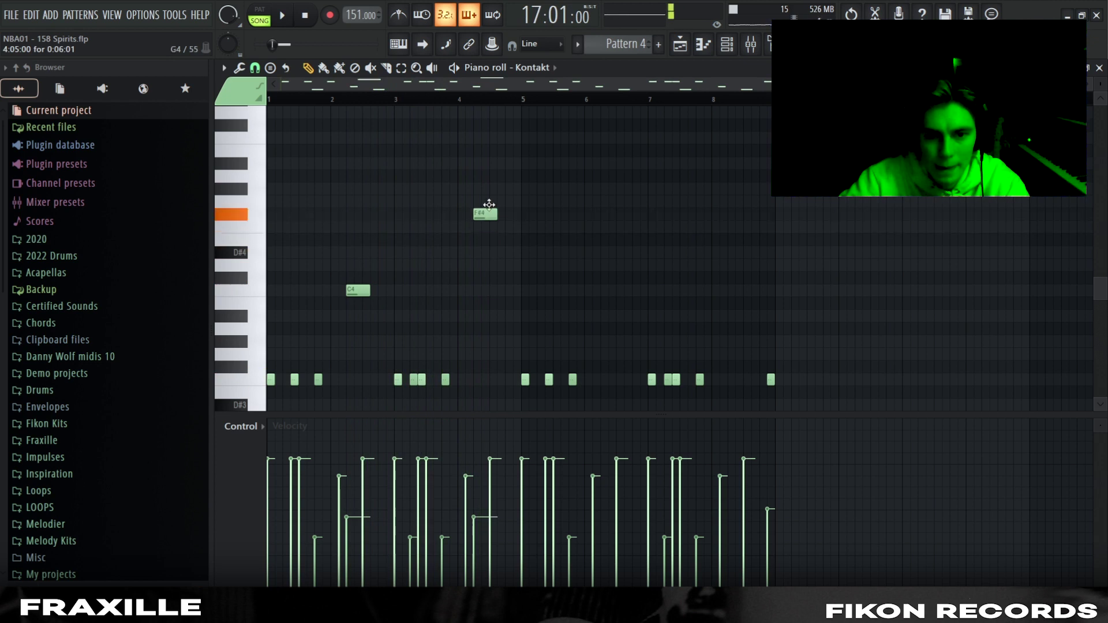
pyautogui.press('space')
pyautogui.rightClick(477, 115)
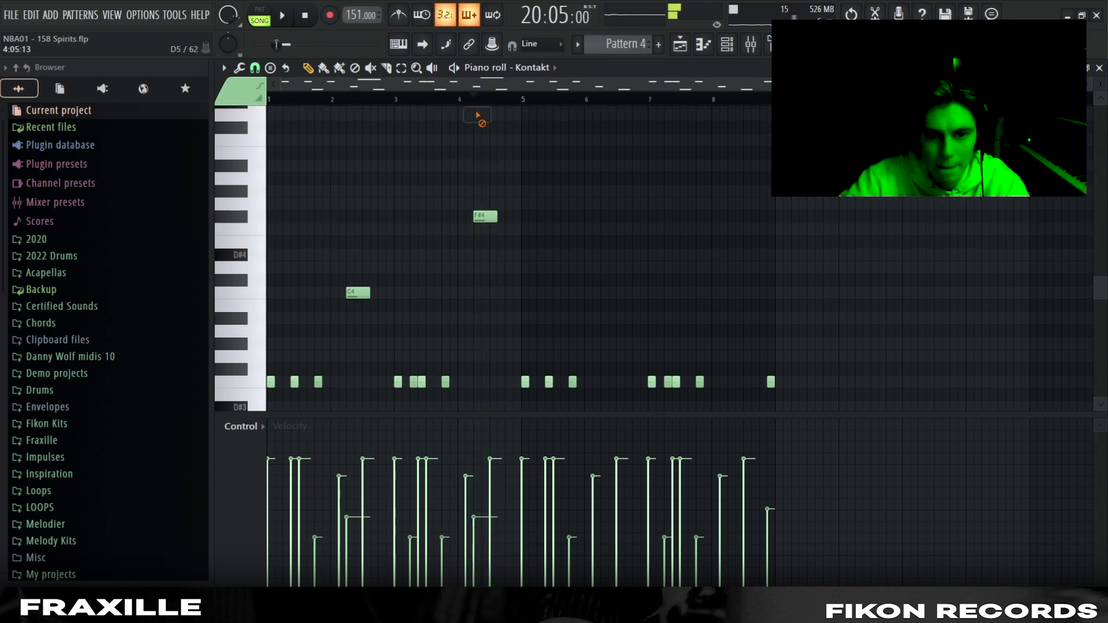
pyautogui.press('space')
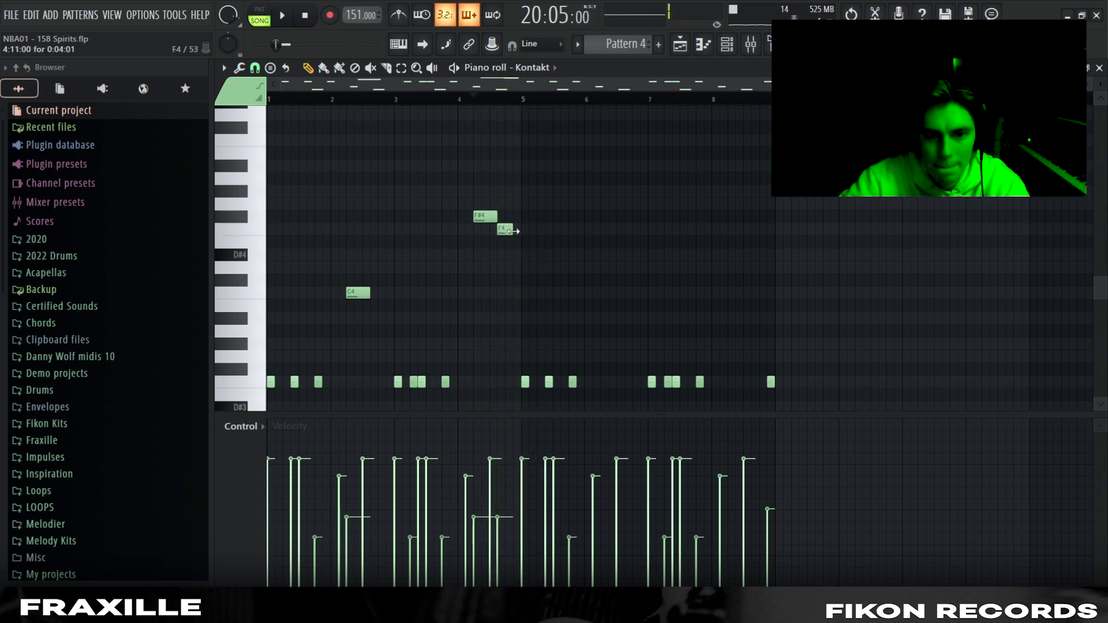
pyautogui.press('space')
pyautogui.moveTo(496, 512); pyautogui.dragTo(514, 460)
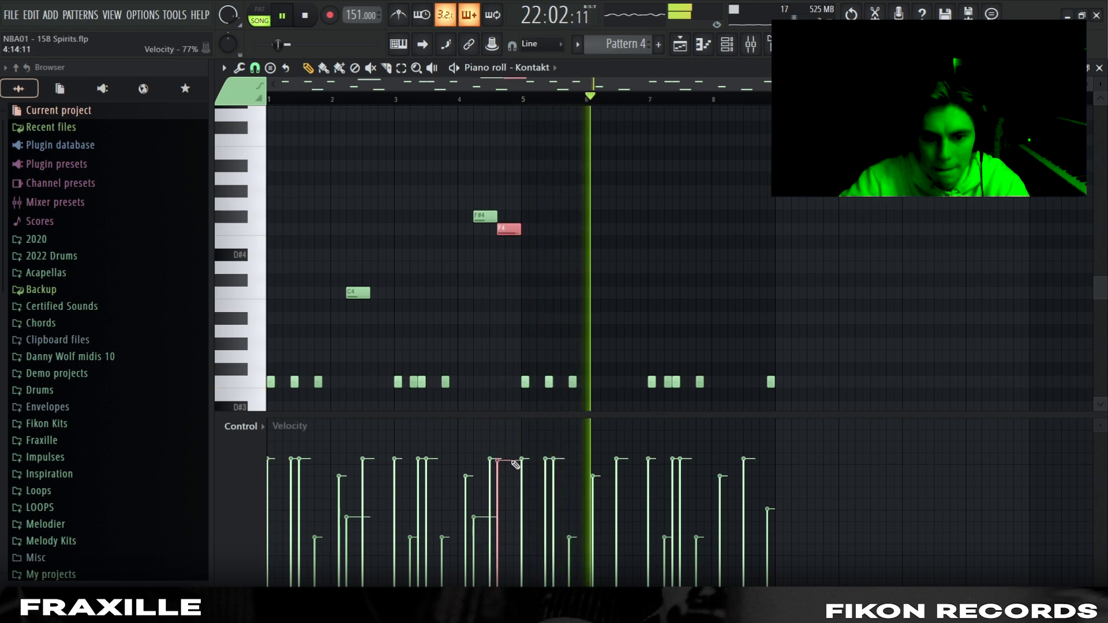
# Step: Repeat the C4, F#4 and F4 notes into bars 6 and 8, and add short D4 notes at the start of bars 1 and 5
pyautogui.moveTo(321, 213); pyautogui.dragTo(534, 296)
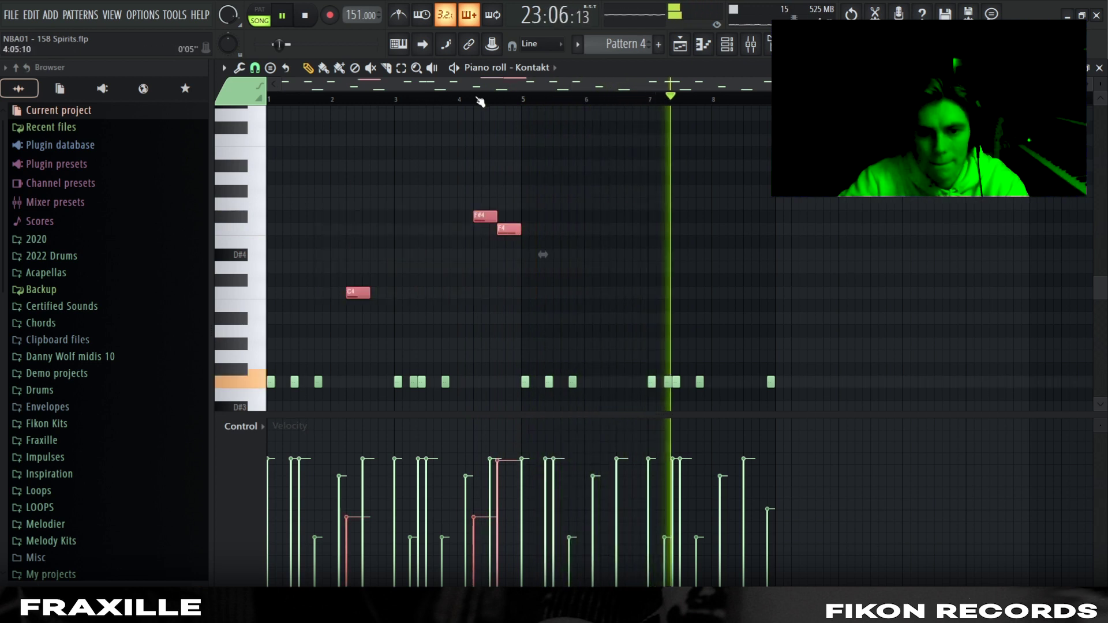
pyautogui.moveTo(521, 100); pyautogui.dragTo(173, 92)
pyautogui.hotkey('ctrl', 'b')
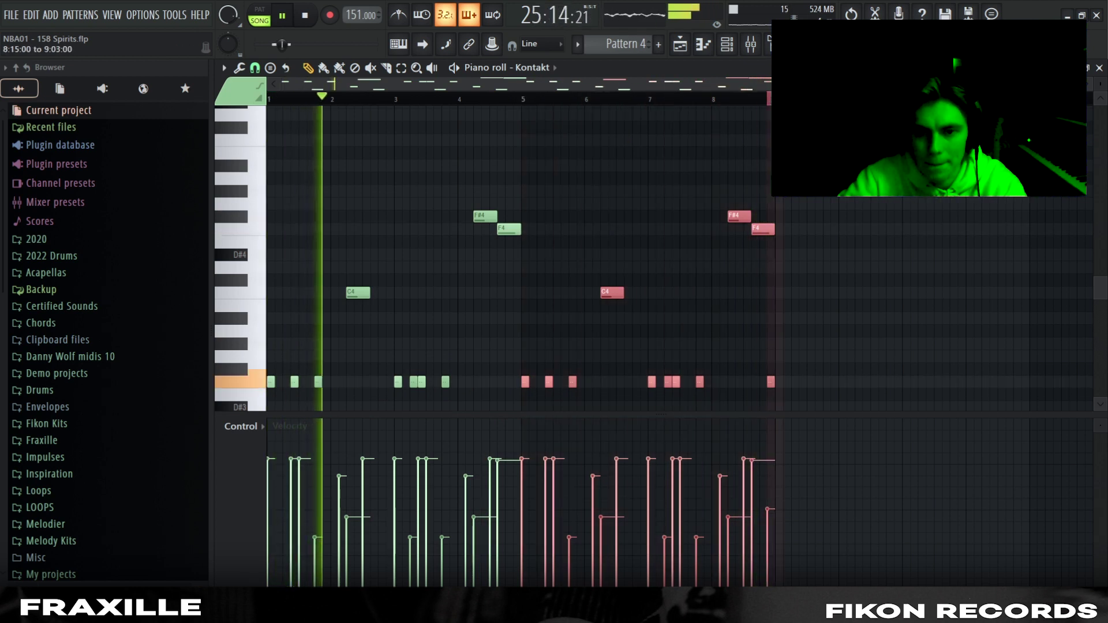
pyautogui.click(600, 237)
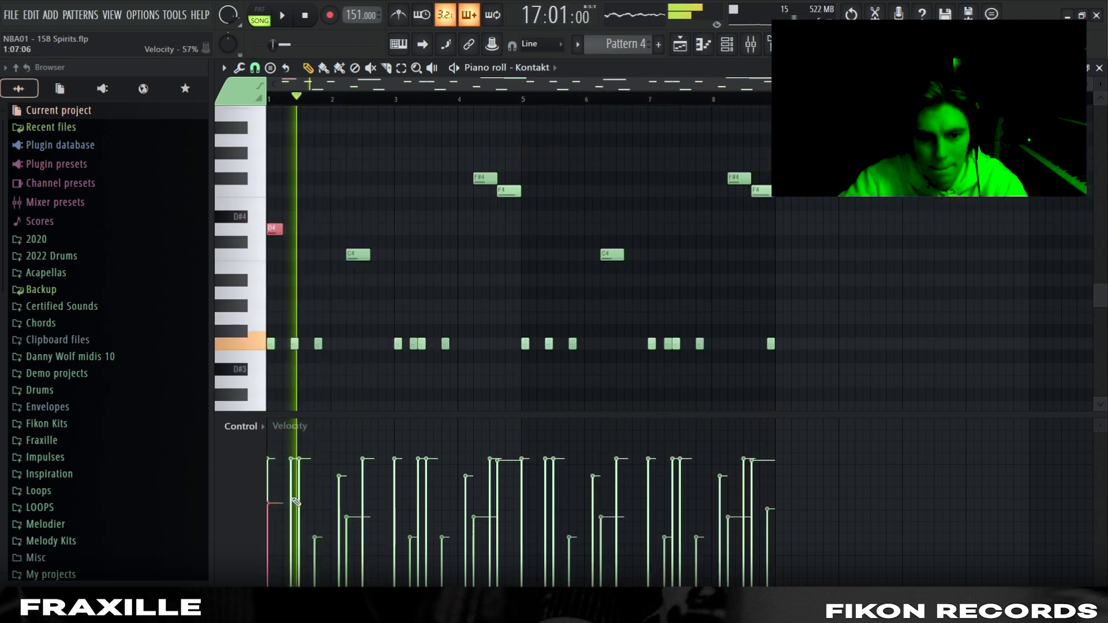
pyautogui.click(526, 229)
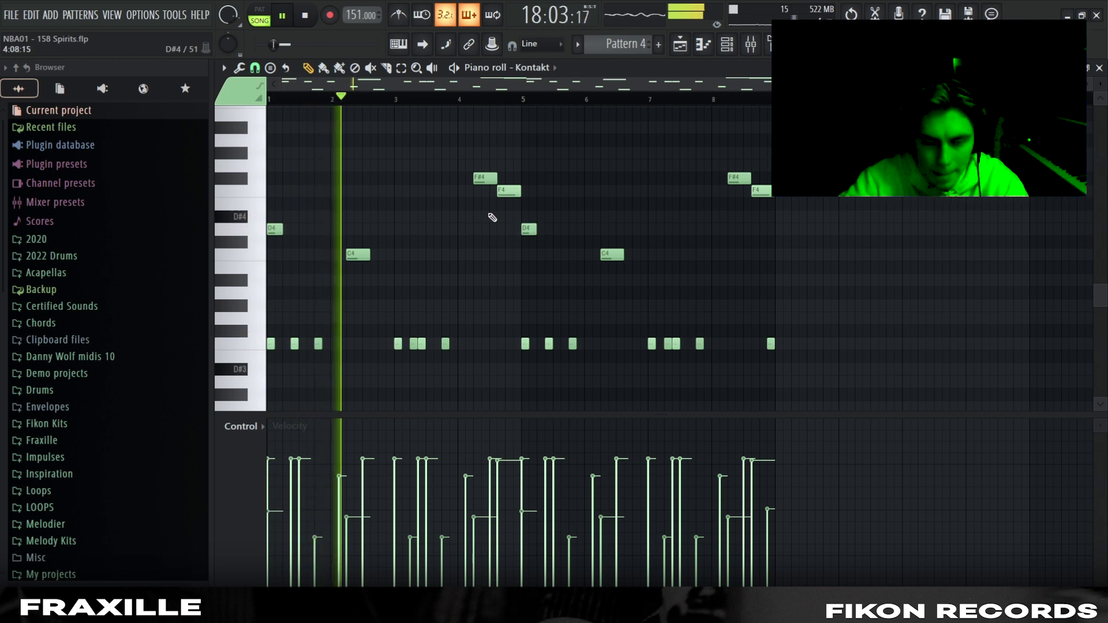
# Step: Play the song from the start and add a short C2 note late in bar 4
pyautogui.scroll(-4, 487, 221)
pyautogui.scroll(-12, 441, 250)
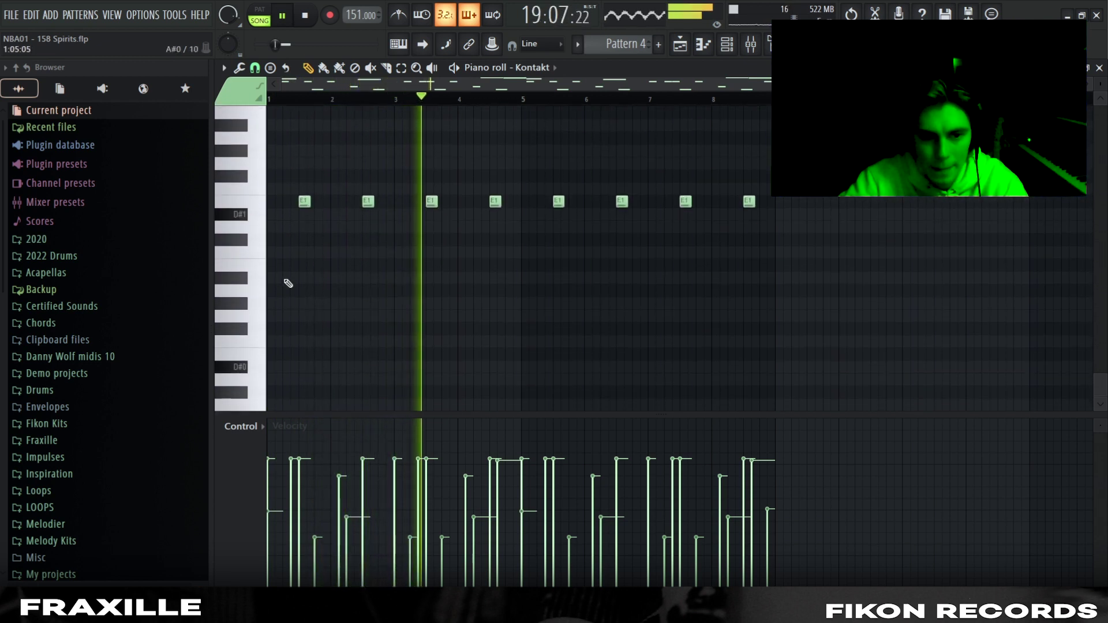
pyautogui.scroll(3, 527, 247)
pyautogui.press('space')
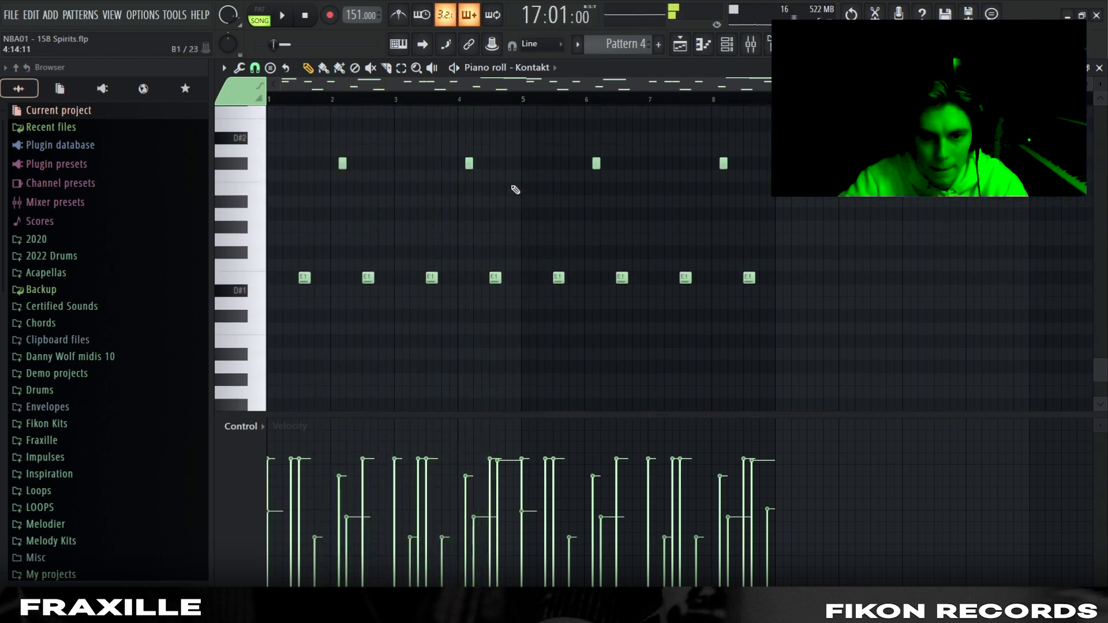
pyautogui.press('space')
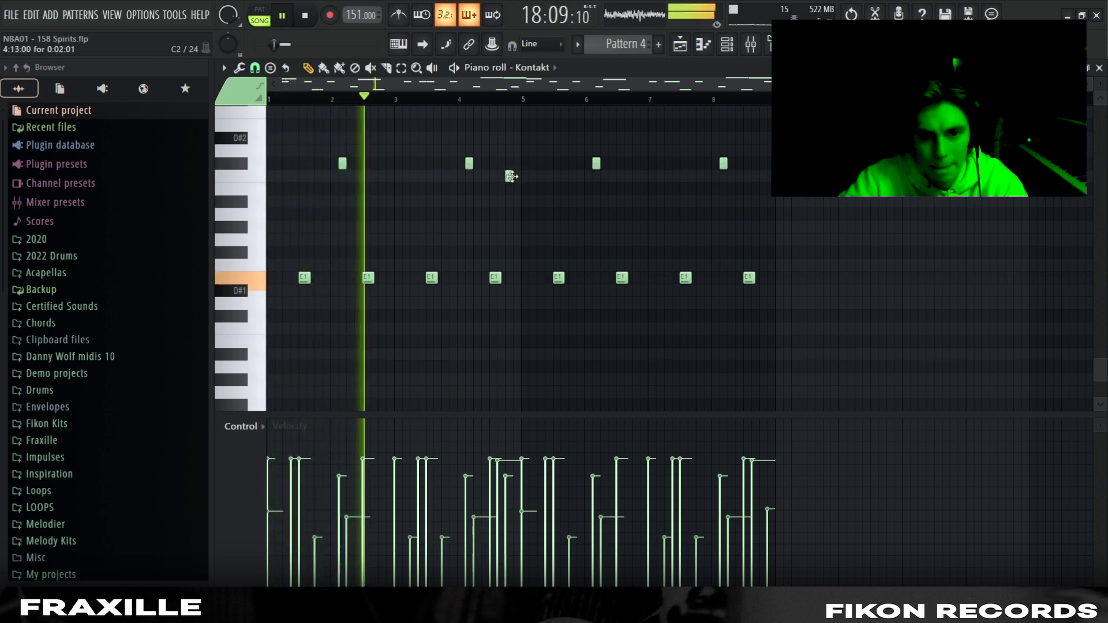
# Step: Add a second short C2 note at the end of bar 4 and delete the C#2 note in bar 8
pyautogui.click(517, 176)
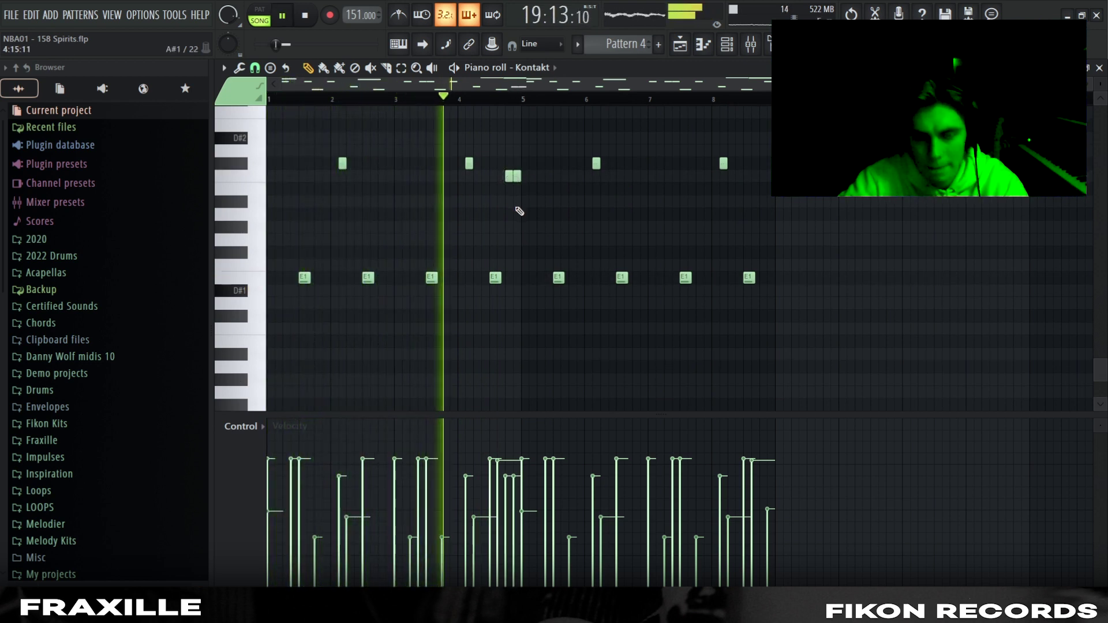
pyautogui.scroll(3, 569, 227)
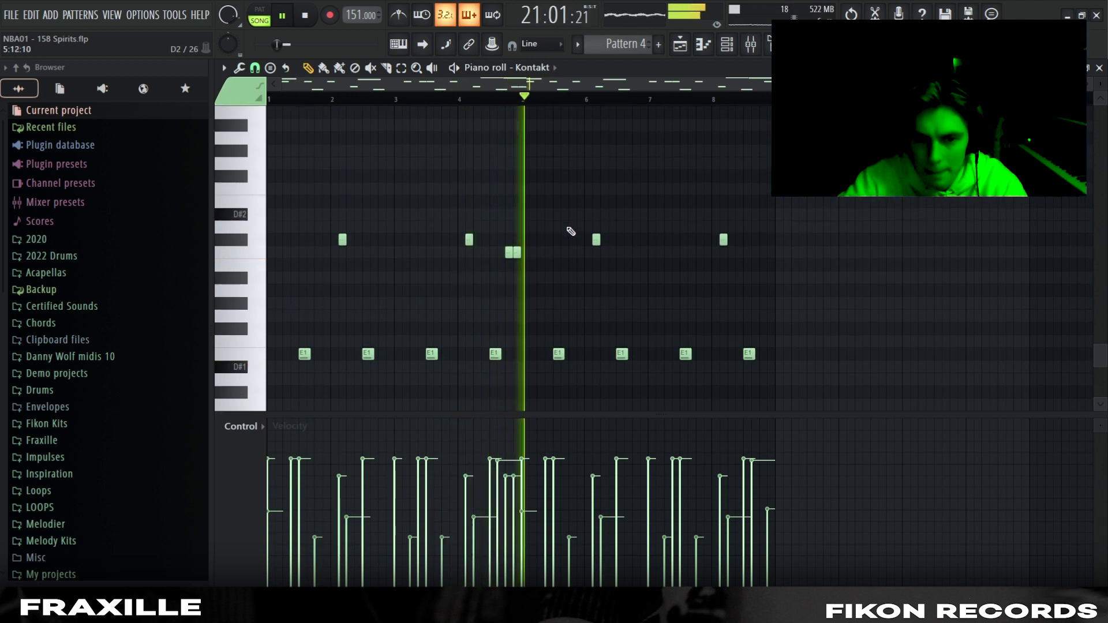
pyautogui.rightClick(723, 239)
# Step: Place two short B2 notes at the end of bar 7 and start of bar 8, and transpose them down an octave
pyautogui.scroll(-3, 752, 203)
pyautogui.scroll(10, 752, 203)
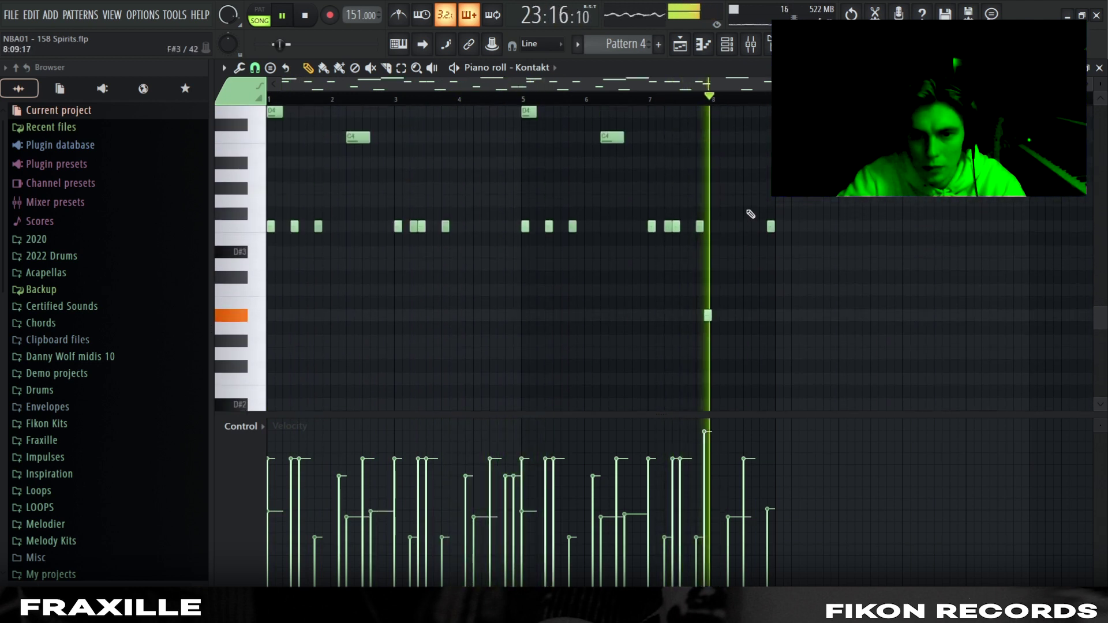
pyautogui.click(723, 316)
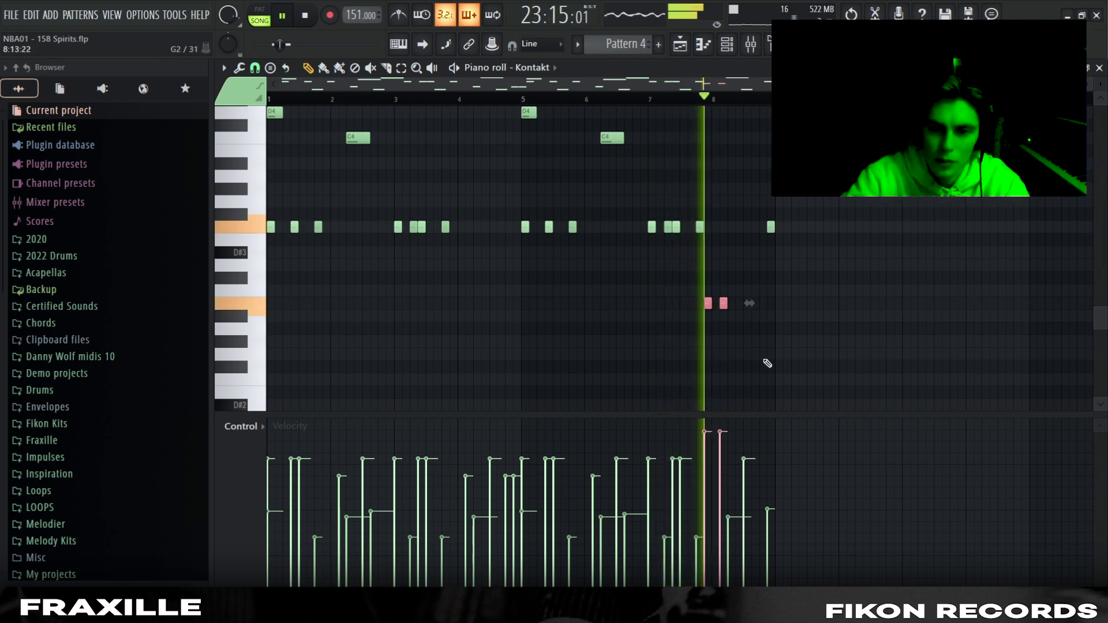
pyautogui.hotkey('ctrl', 'Down')
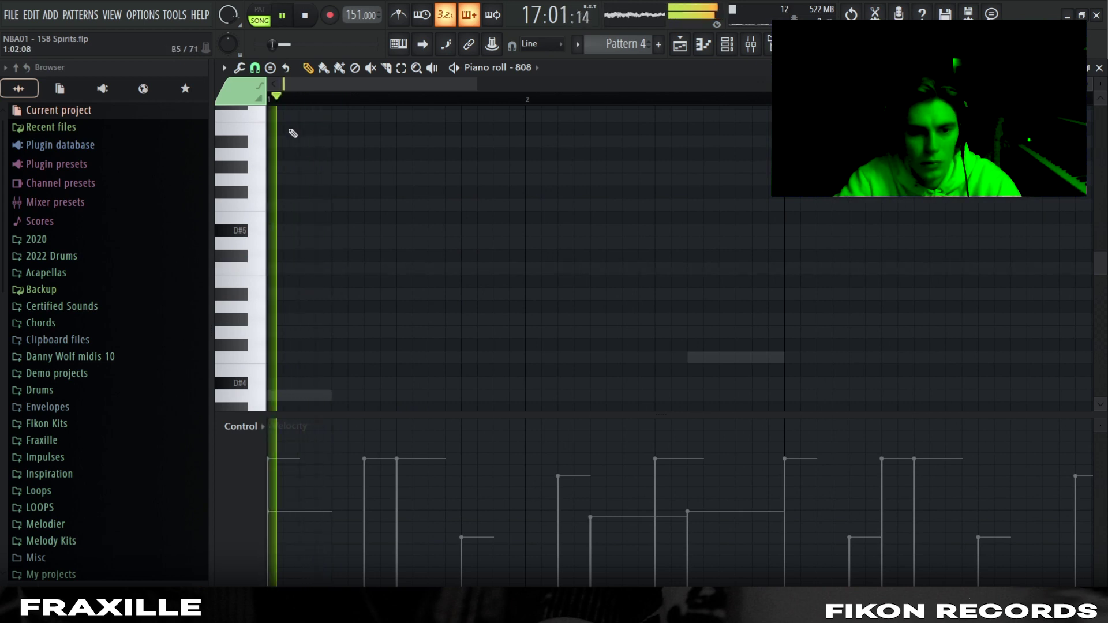
# Step: In the 808 piano roll, place a short C5 note at the start of bar 1 and an A#4 note at the end of bar 3
pyautogui.press('space')
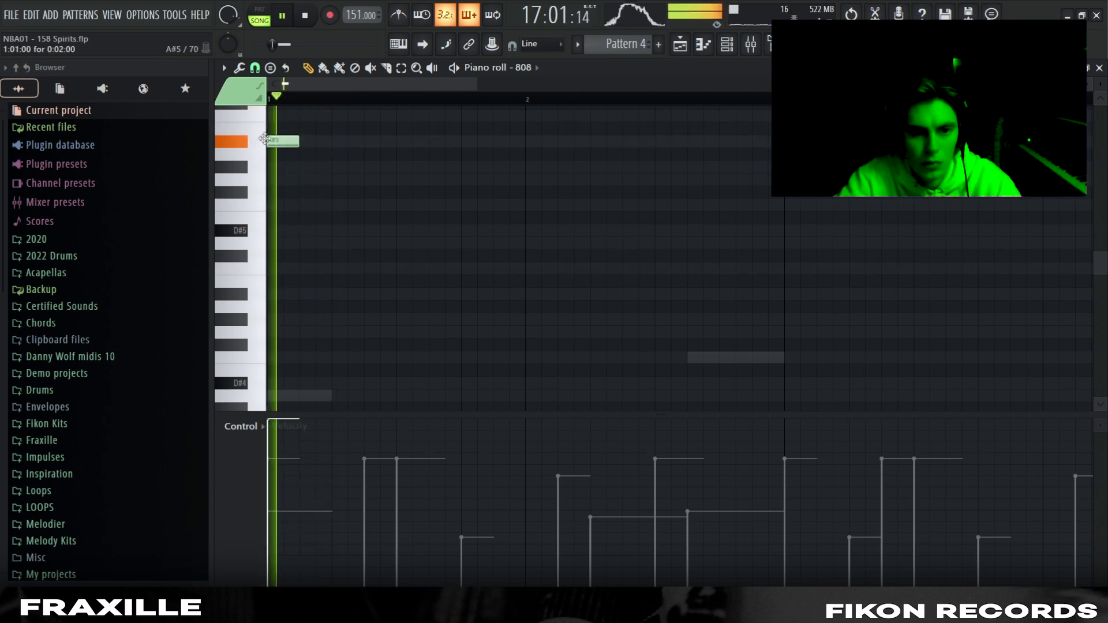
pyautogui.rightClick(279, 118)
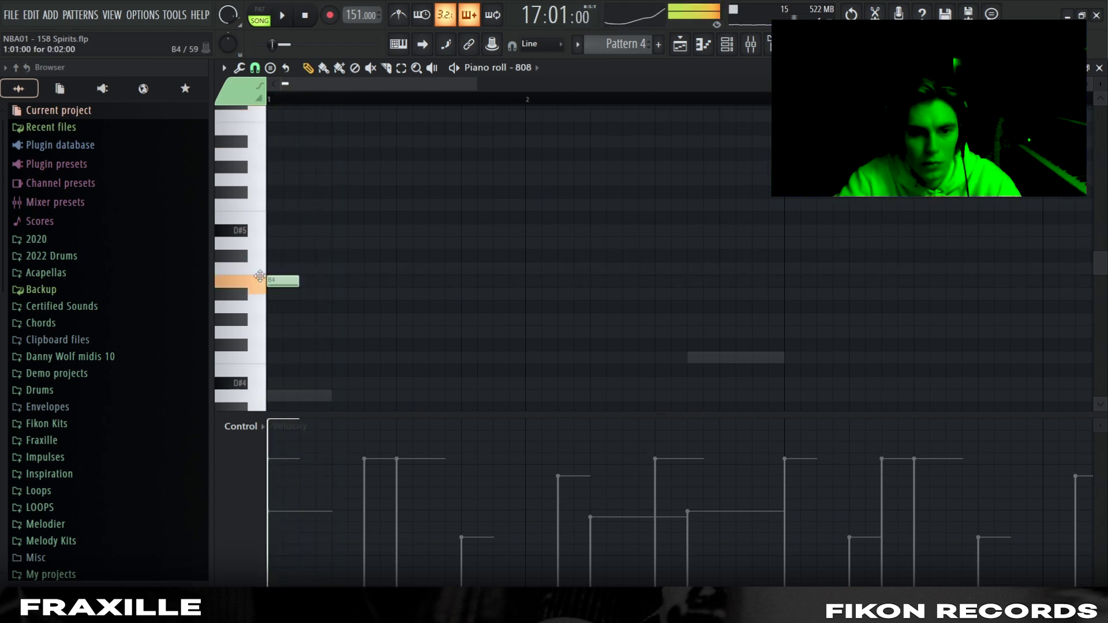
pyautogui.scroll(-2, 404, 262)
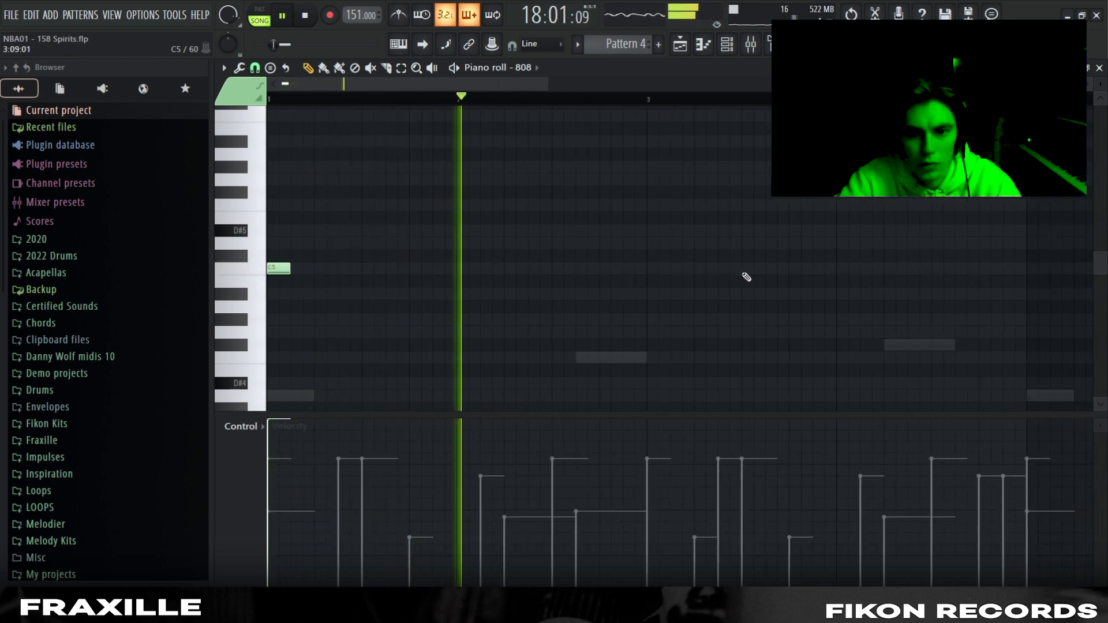
pyautogui.moveTo(813, 269); pyautogui.dragTo(807, 293)
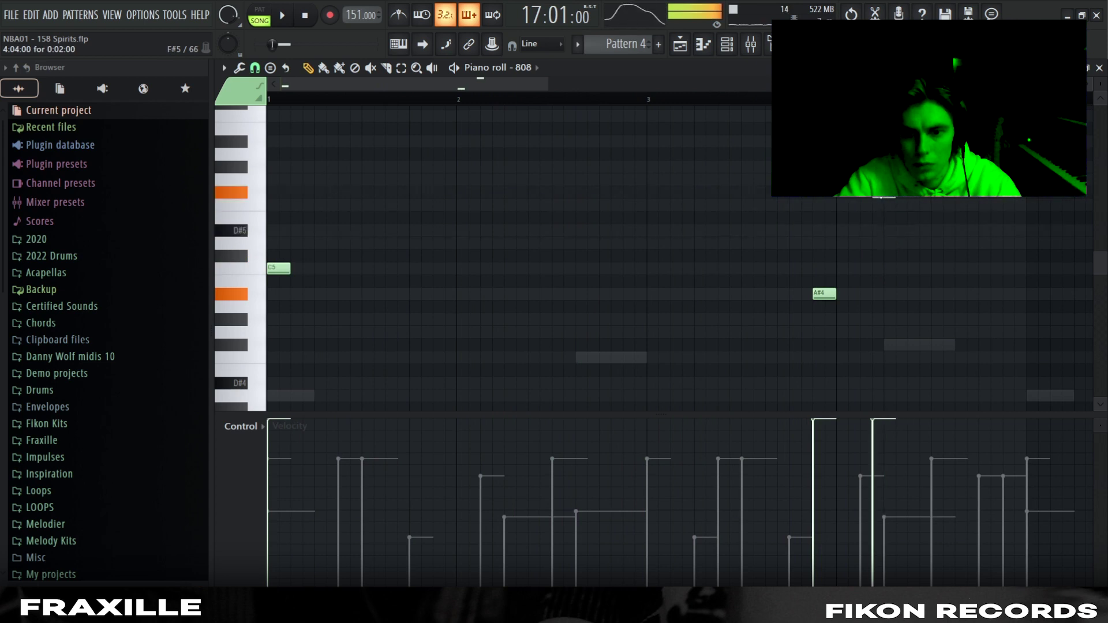
# Step: Continue the 808 line with two G5 notes in bar 4, a C5 at the start of bar 5 and a G#4 in bar 6
pyautogui.press('space')
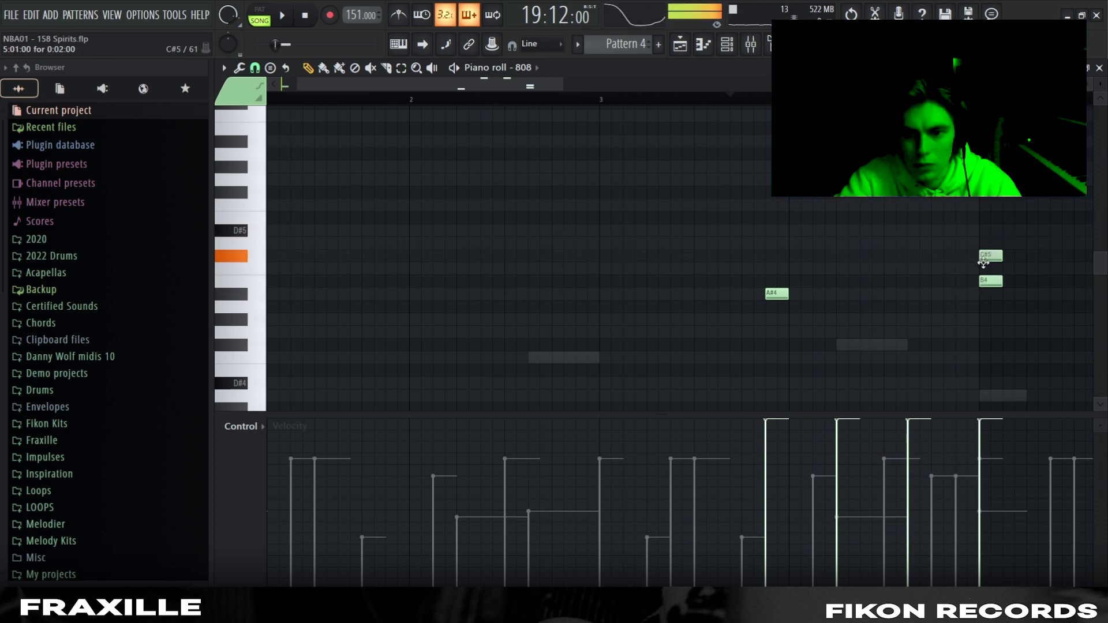
pyautogui.rightClick(990, 281)
pyautogui.press('space')
pyautogui.moveTo(515, 85); pyautogui.dragTo(760, 240)
pyautogui.scroll(3, 725, 299)
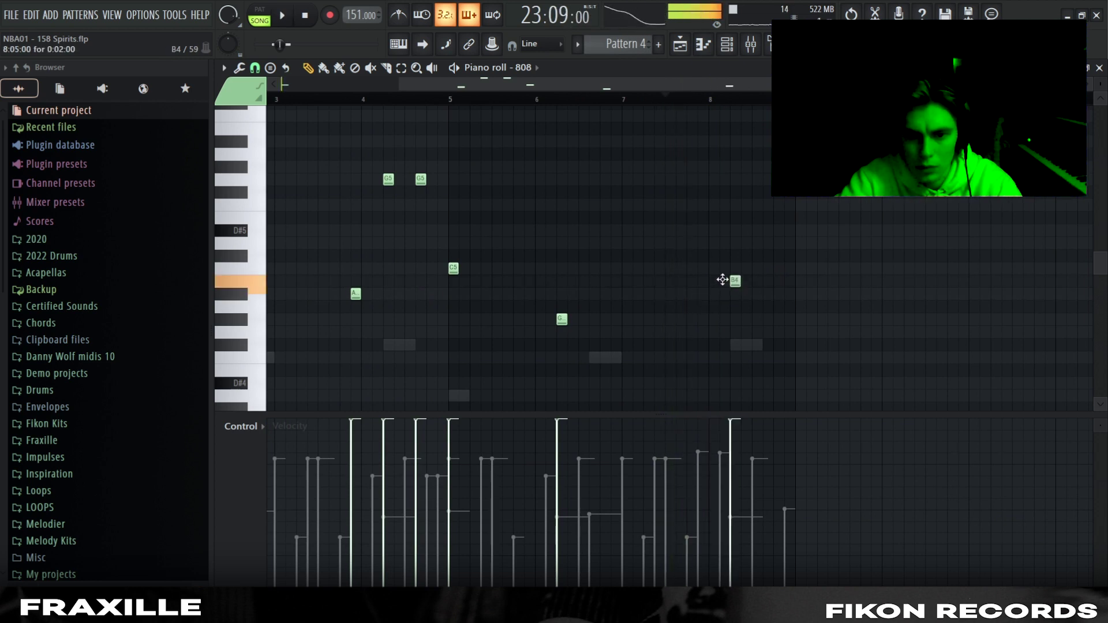
# Step: Finish the 808 line with A#4 notes late in bar 7 and early in bar 8, followed by two G5 notes in bar 8
pyautogui.press('space')
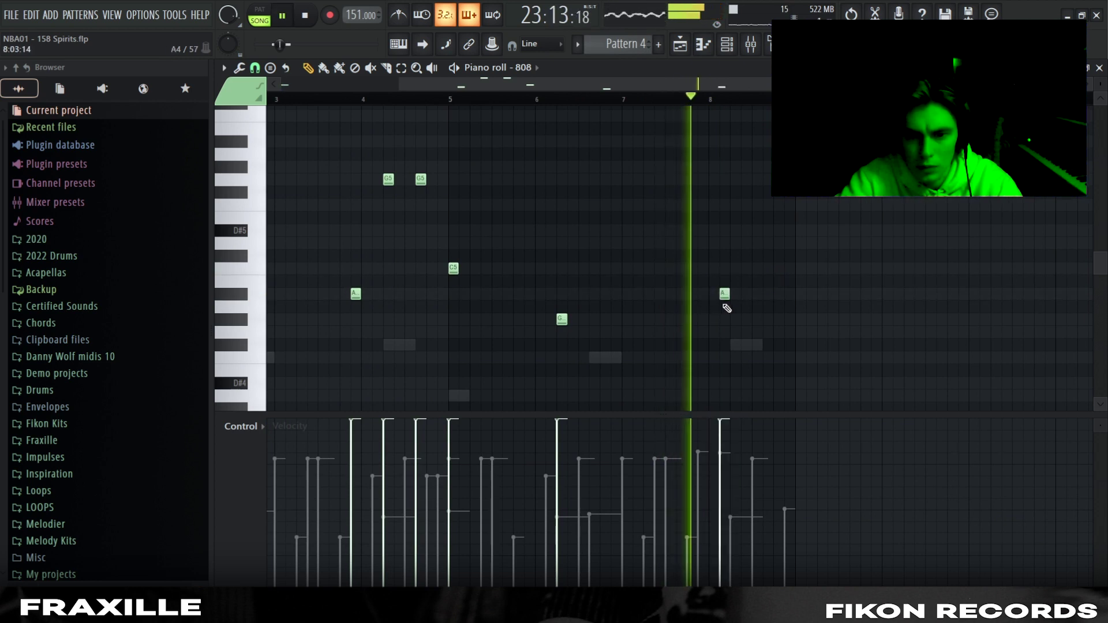
pyautogui.moveTo(725, 293); pyautogui.dragTo(735, 294)
pyautogui.click(755, 195)
pyautogui.press('space')
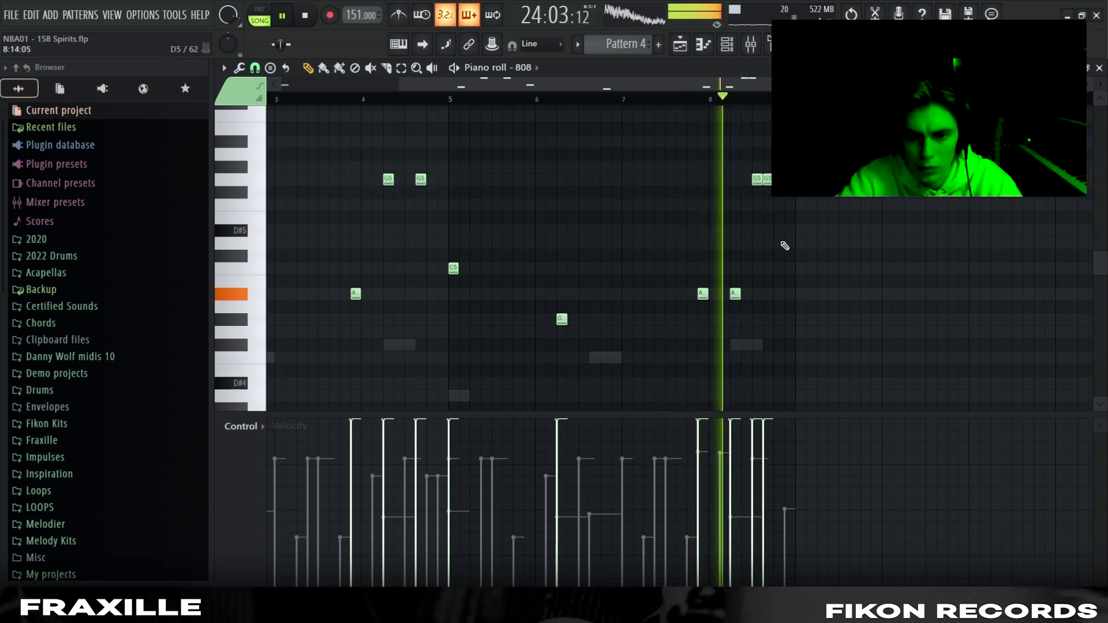
pyautogui.scroll(-1, 792, 253)
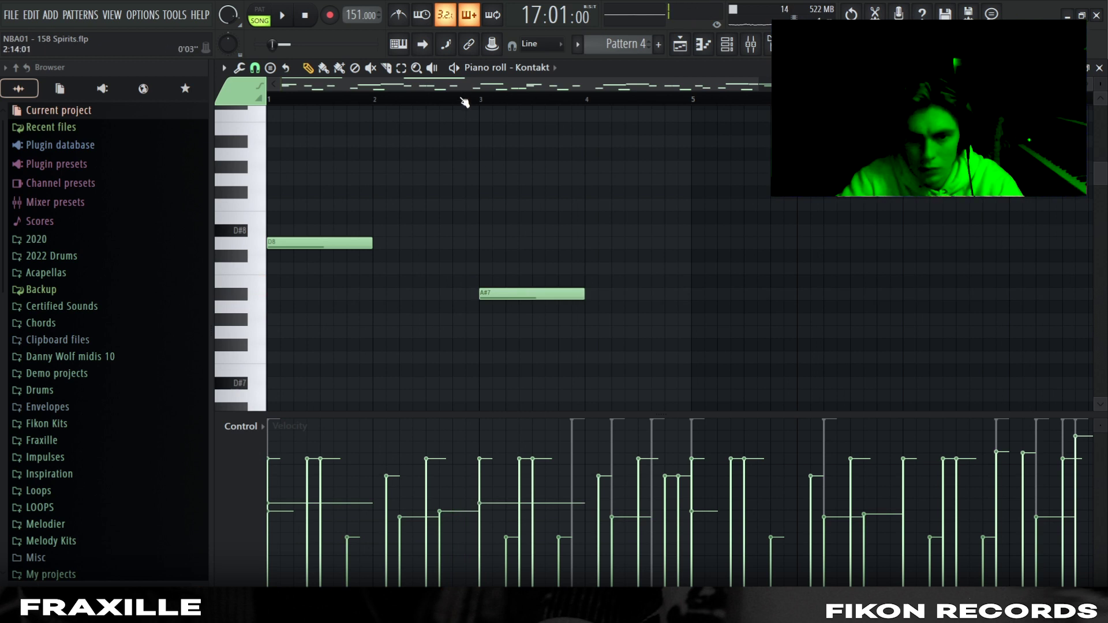
# Step: Play the Kontakt part and try removing the long A#7 note in bar 3
pyautogui.click(463, 102)
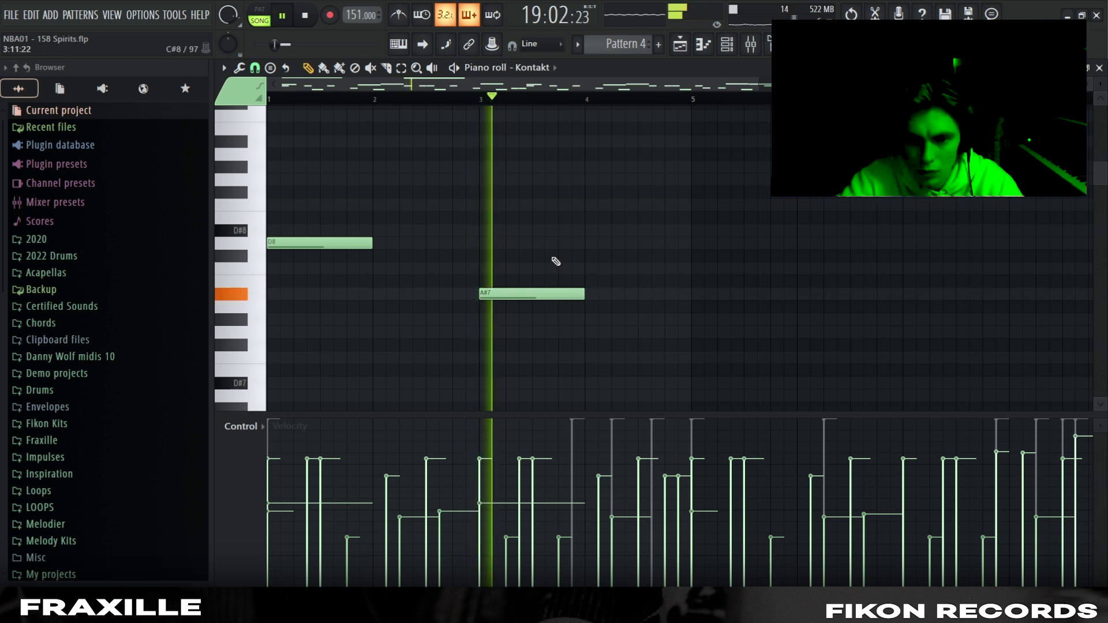
pyautogui.rightClick(531, 293)
pyautogui.press('space')
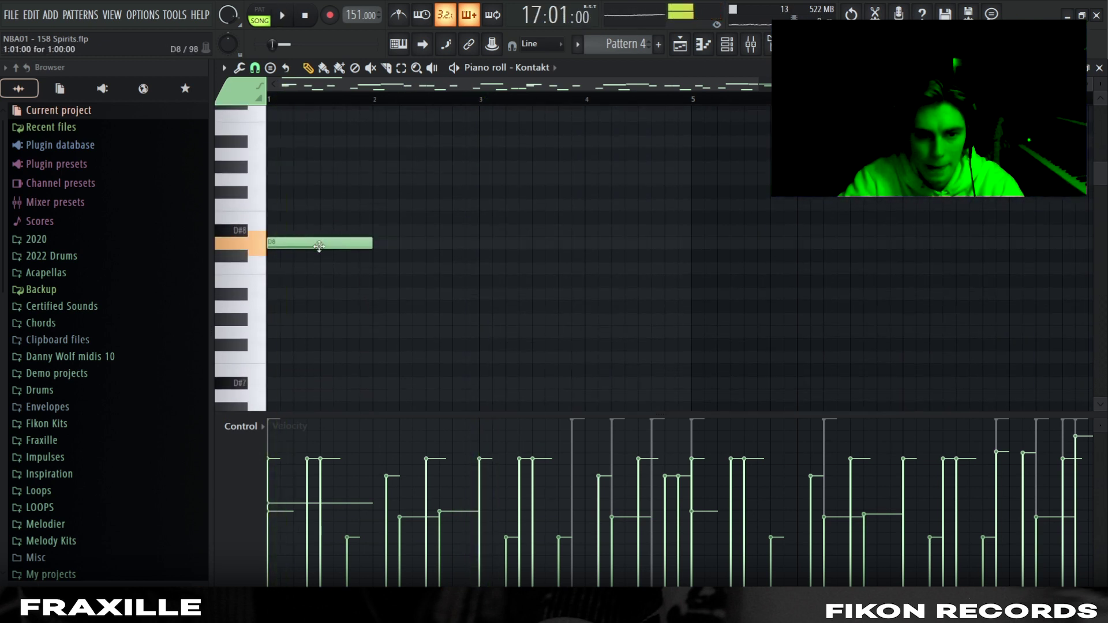
pyautogui.scroll(-5, 380, 269)
pyautogui.press('space')
pyautogui.scroll(4, 528, 335)
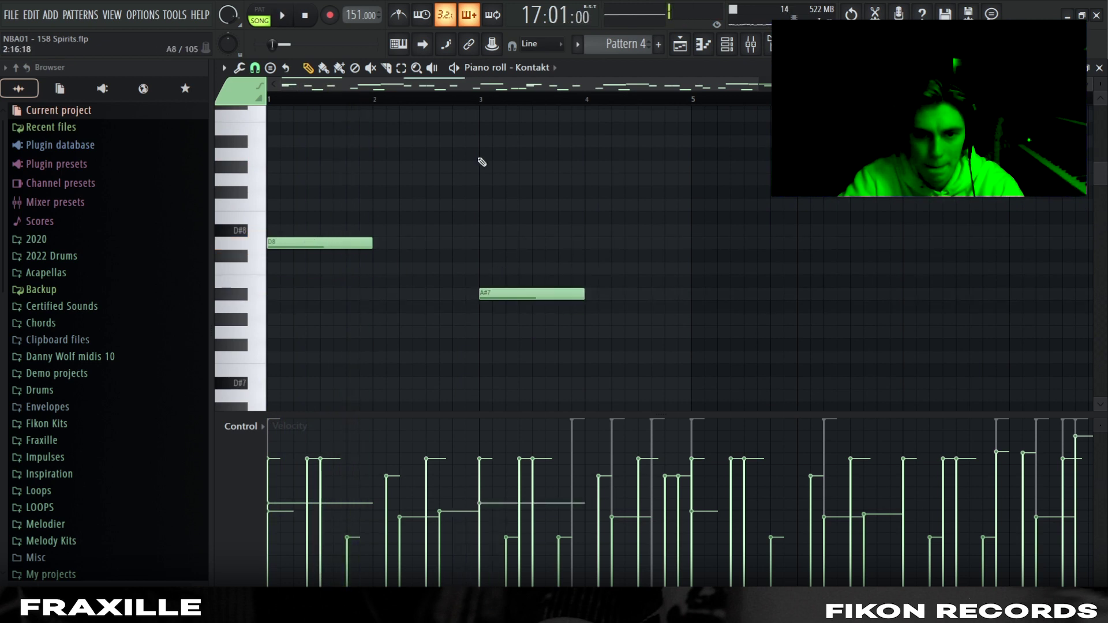
# Step: Add a one-bar C9 note in bar 5 of the Kontakt part and lower its velocity
pyautogui.press('space')
pyautogui.scroll(-2, 605, 277)
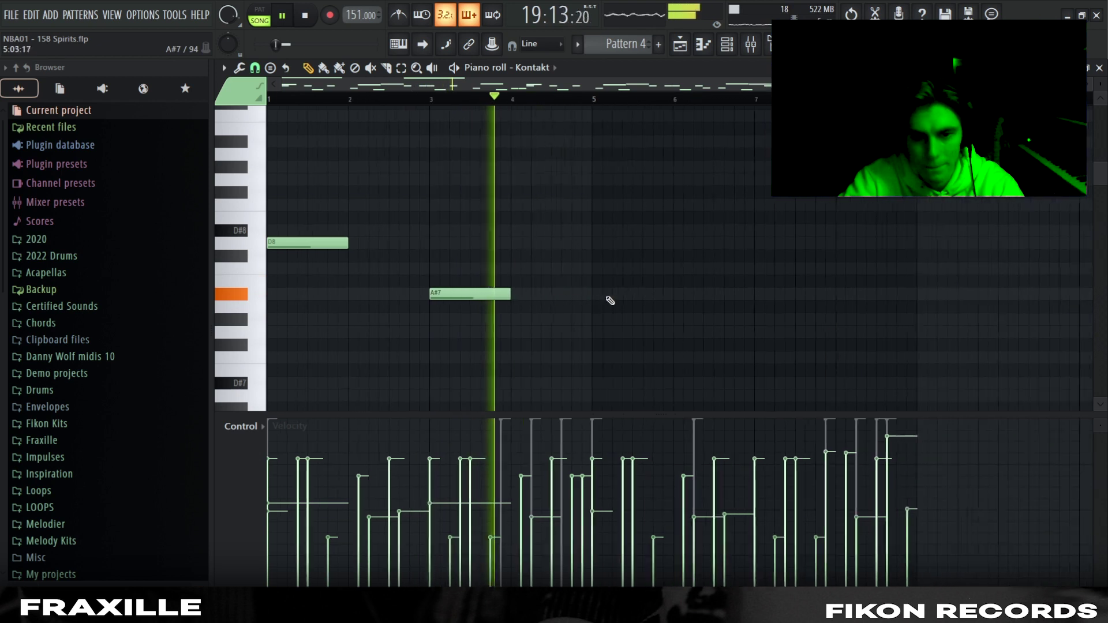
pyautogui.scroll(-1, 605, 260)
pyautogui.press('space')
pyautogui.scroll(2, 265, 203)
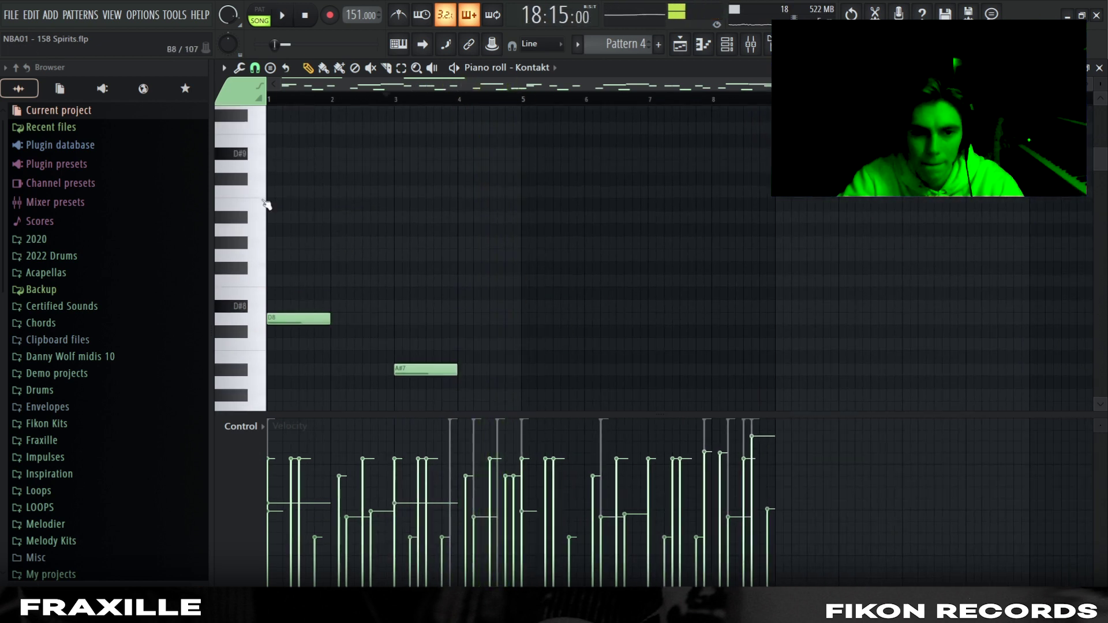
pyautogui.scroll(3, 252, 173)
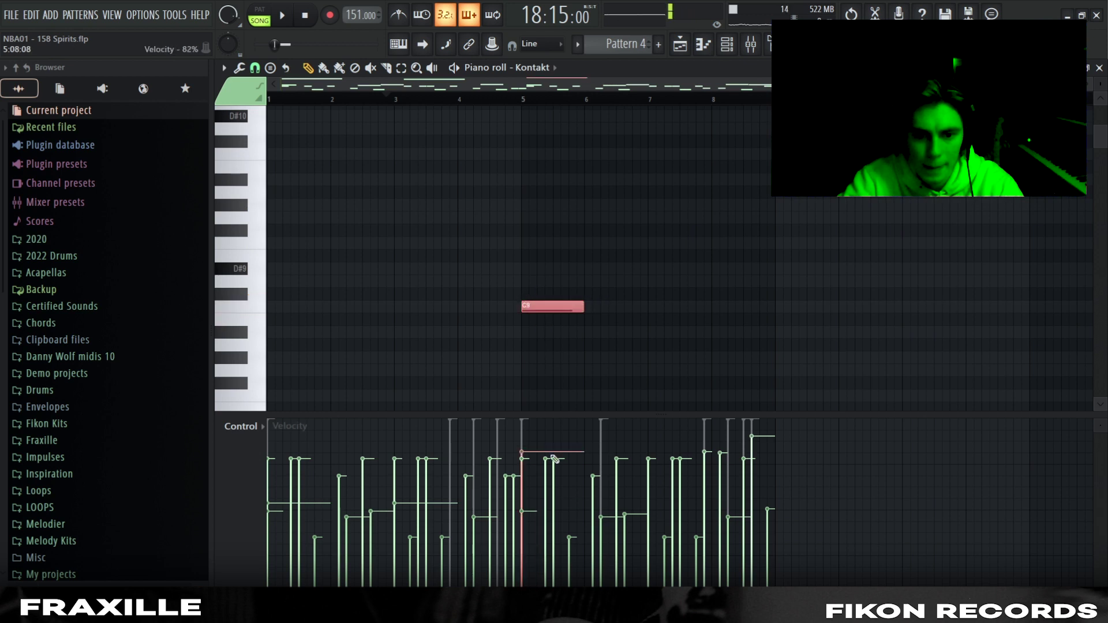
pyautogui.scroll(-3, 623, 190)
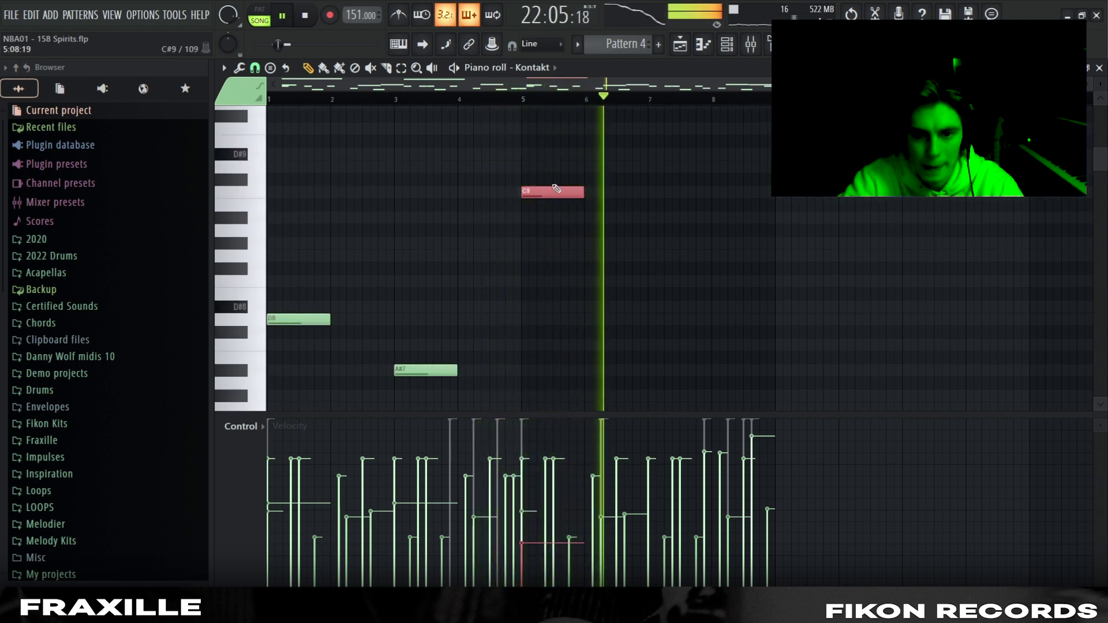
# Step: Add a C#10 note filling the last three quarters of bar 8 and lower its velocity
pyautogui.scroll(5, 635, 242)
pyautogui.click(663, 238)
pyautogui.moveTo(671, 239); pyautogui.dragTo(751, 238)
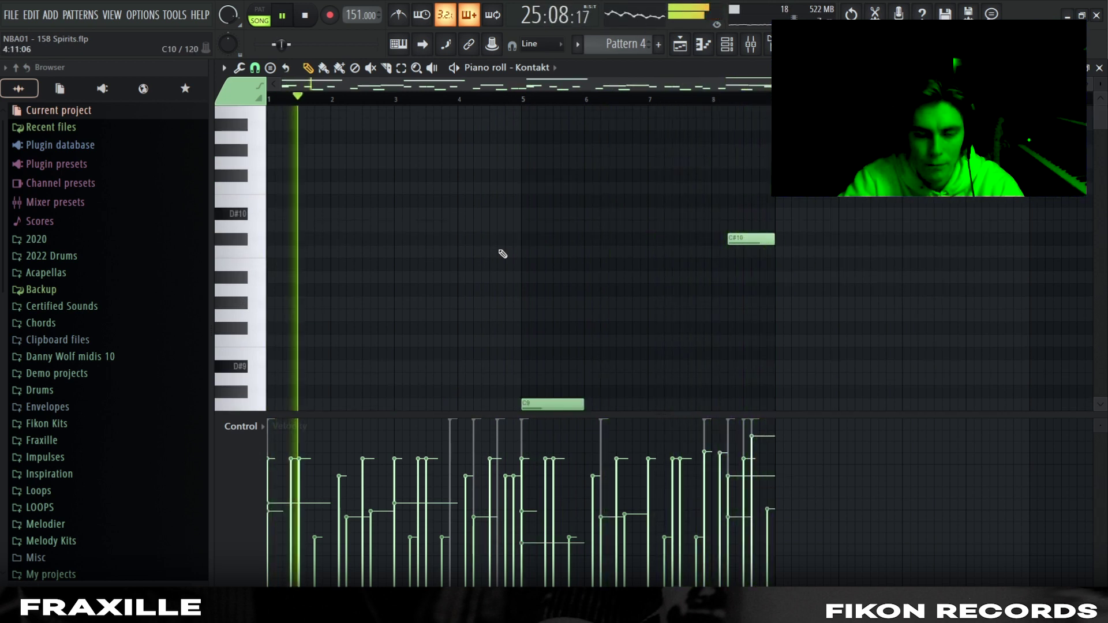
pyautogui.scroll(1, 502, 255)
pyautogui.moveTo(755, 268); pyautogui.dragTo(825, 231)
pyautogui.click(790, 505)
pyautogui.scroll(-1, 769, 282)
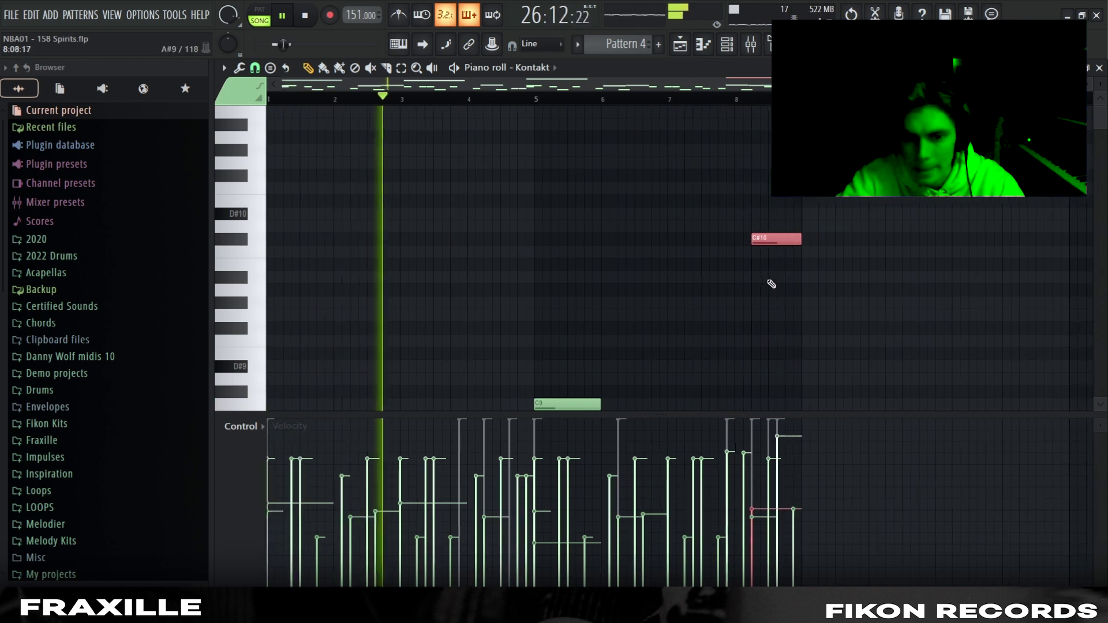
pyautogui.scroll(-8, 769, 285)
pyautogui.scroll(2, 762, 274)
pyautogui.scroll(3, 756, 271)
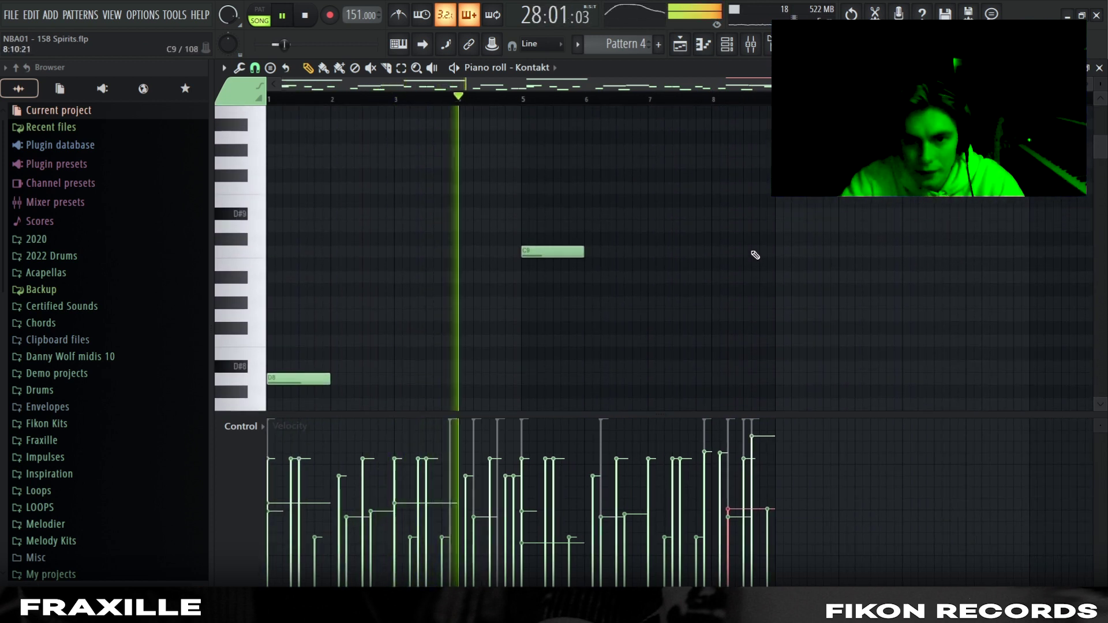
# Step: Play the arrangement in the playlist and briefly check the mixer
pyautogui.click(258, 21)
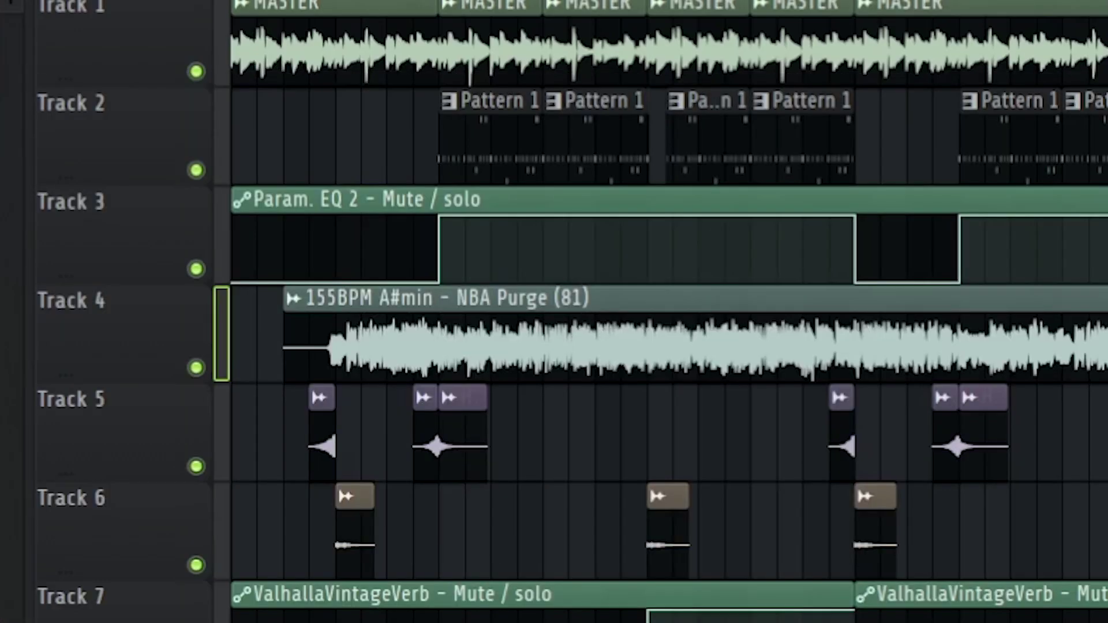
pyautogui.press('space')
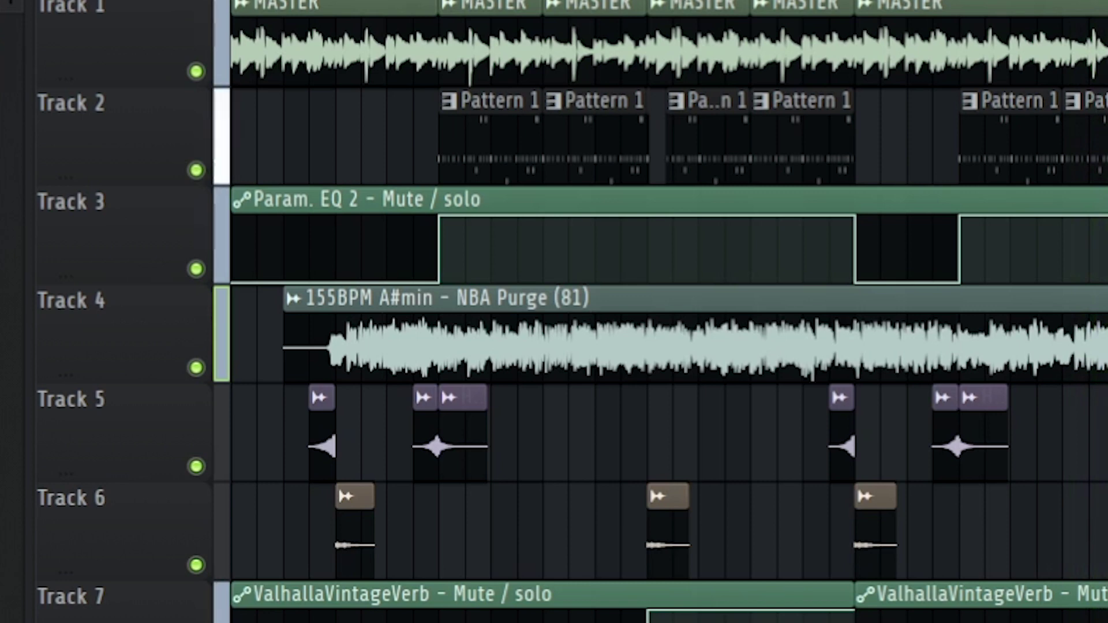
pyautogui.press('F9')
pyautogui.press('F9')
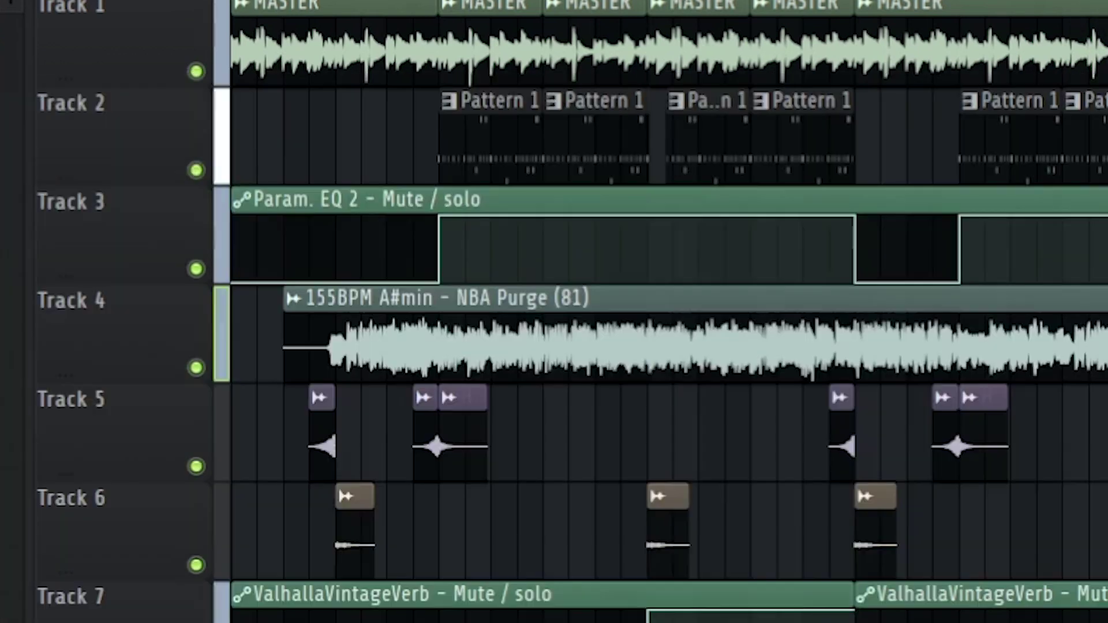